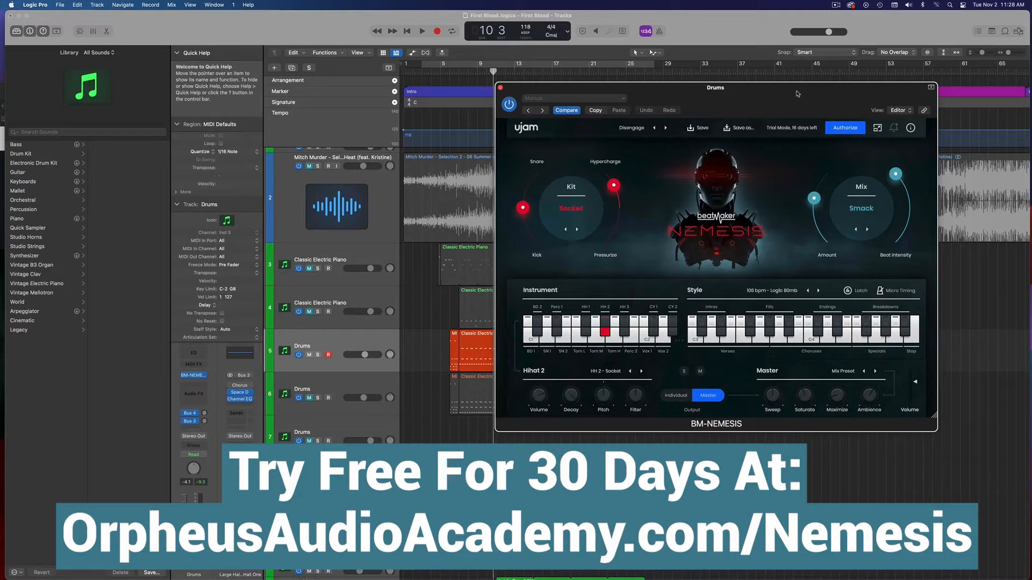
# Move the Nemesis plug-in window clear of the arrangement and view the lower tracks.
pyautogui.moveTo(797, 94); pyautogui.dragTo(673, 100)
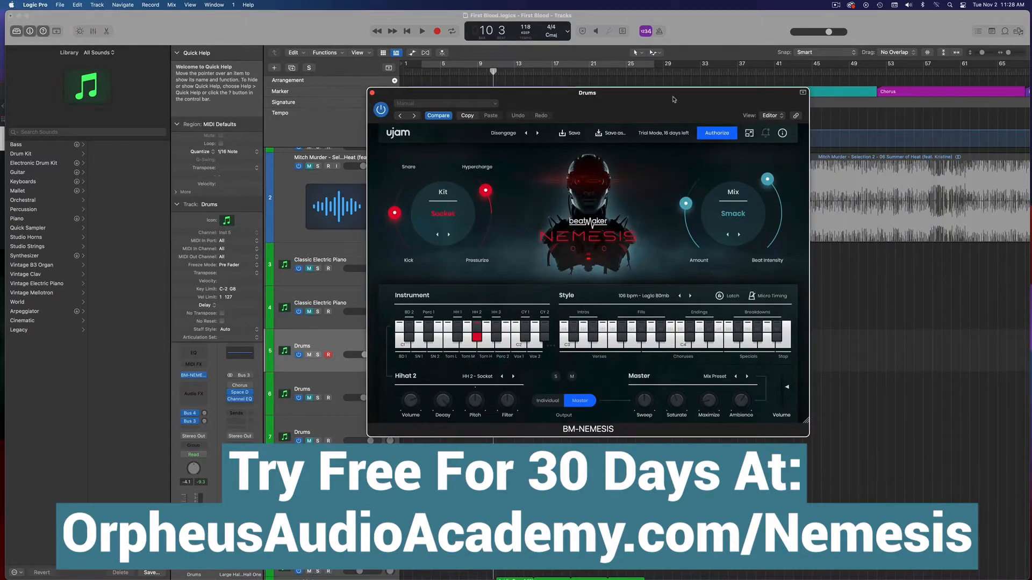
pyautogui.moveTo(674, 100); pyautogui.dragTo(924, 123)
pyautogui.scroll(-2, 588, 226)
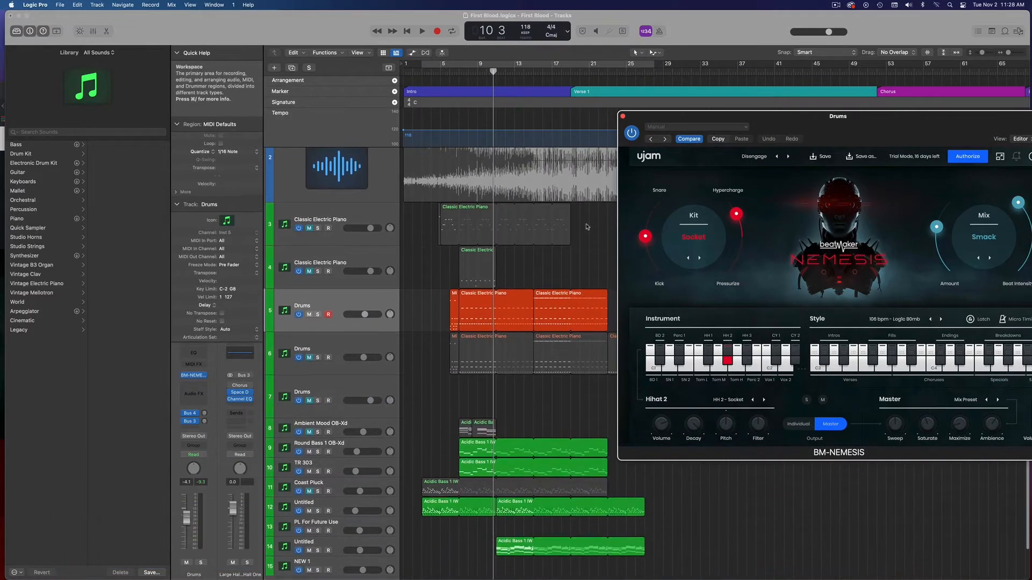
pyautogui.scroll(-2, 588, 226)
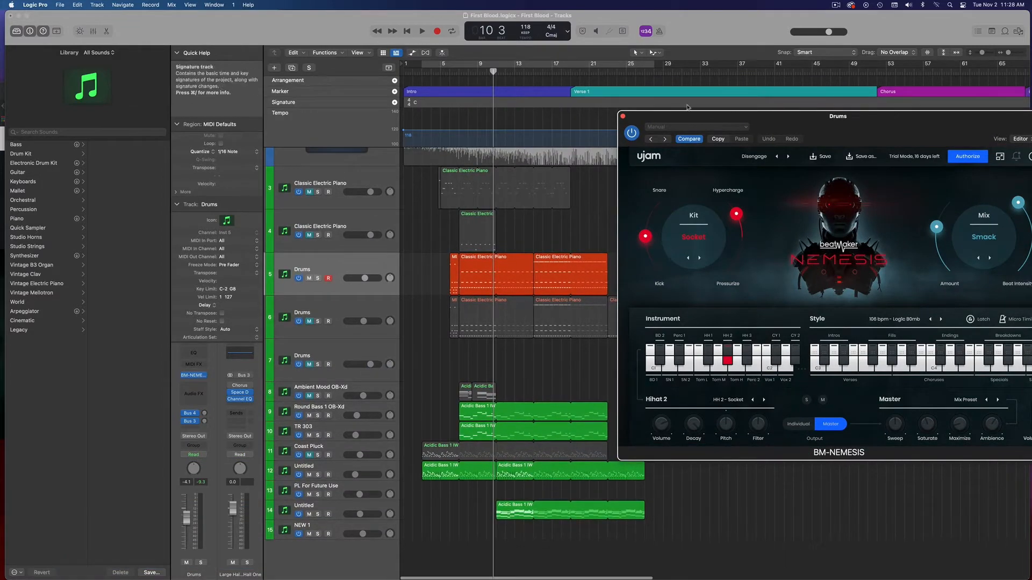
pyautogui.moveTo(692, 119)
pyautogui.mouseDown()
pyautogui.moveTo(714, 127)
pyautogui.moveTo(685, 115)
pyautogui.mouseUp()
# Place the playhead at bar 4 and play the song with the Nemesis plug-in window kept in view.
pyautogui.moveTo(463, 72); pyautogui.dragTo(436, 132)
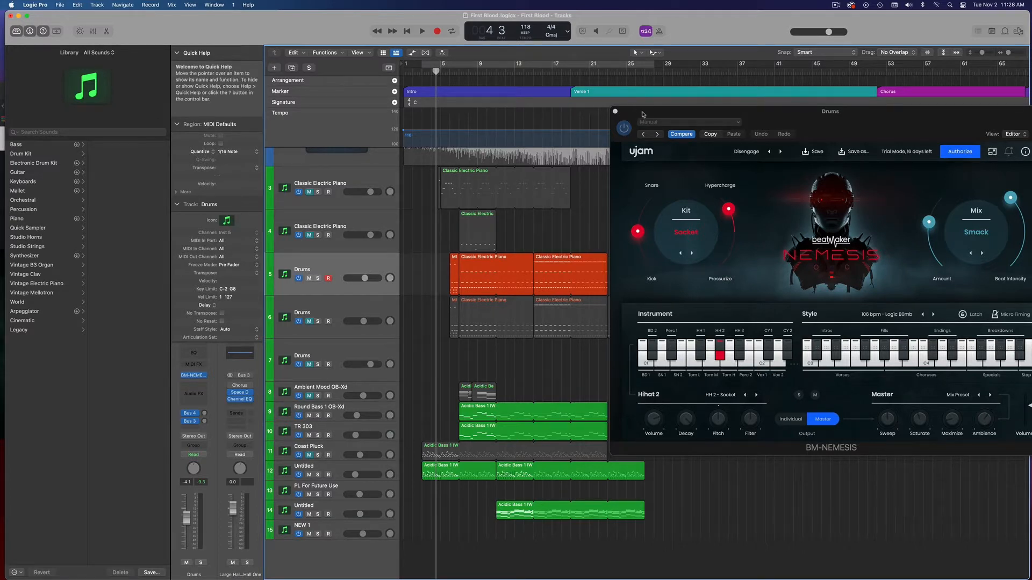
pyautogui.moveTo(643, 113); pyautogui.dragTo(535, 106)
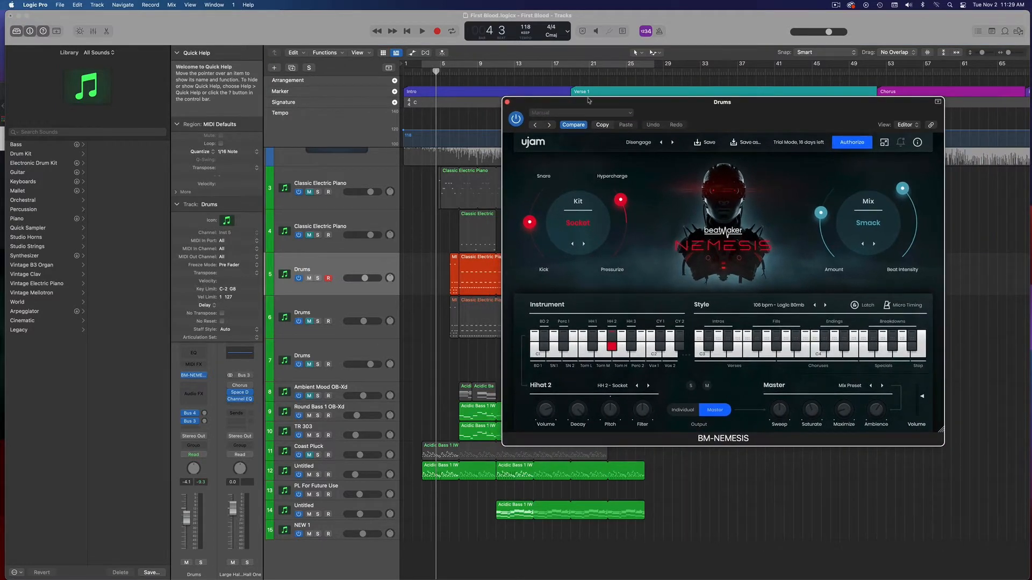
pyautogui.press('space')
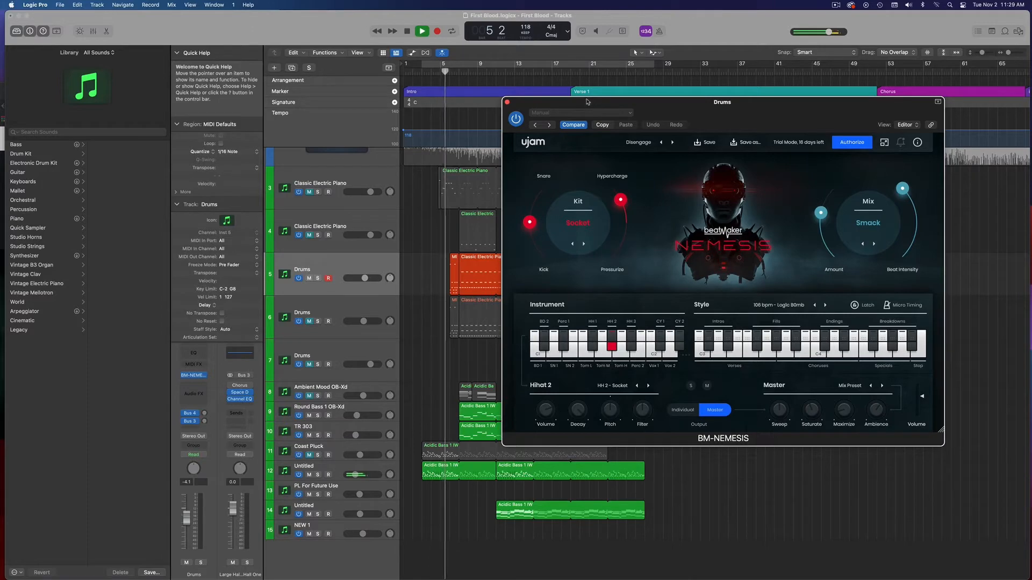
pyautogui.moveTo(610, 101); pyautogui.dragTo(698, 85)
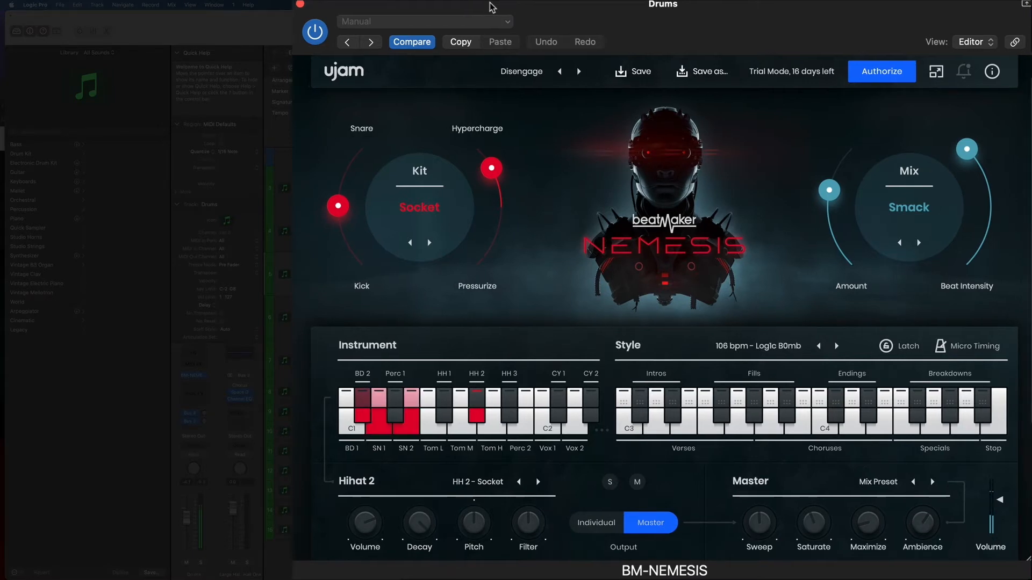
pyautogui.moveTo(471, 7)
pyautogui.mouseDown()
pyautogui.moveTo(504, 5)
pyautogui.moveTo(457, 0)
pyautogui.mouseUp()
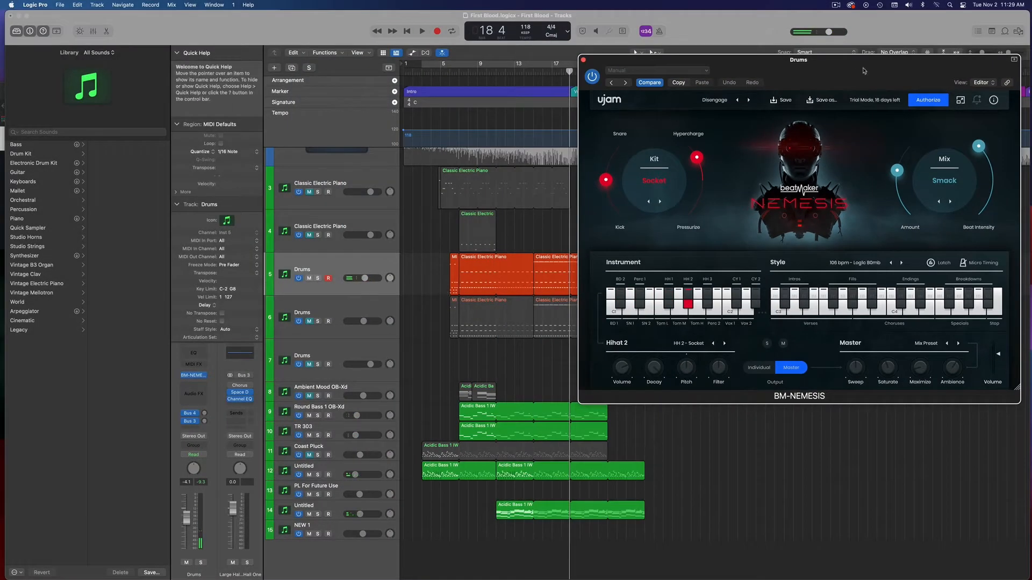
pyautogui.moveTo(864, 69); pyautogui.dragTo(858, 70)
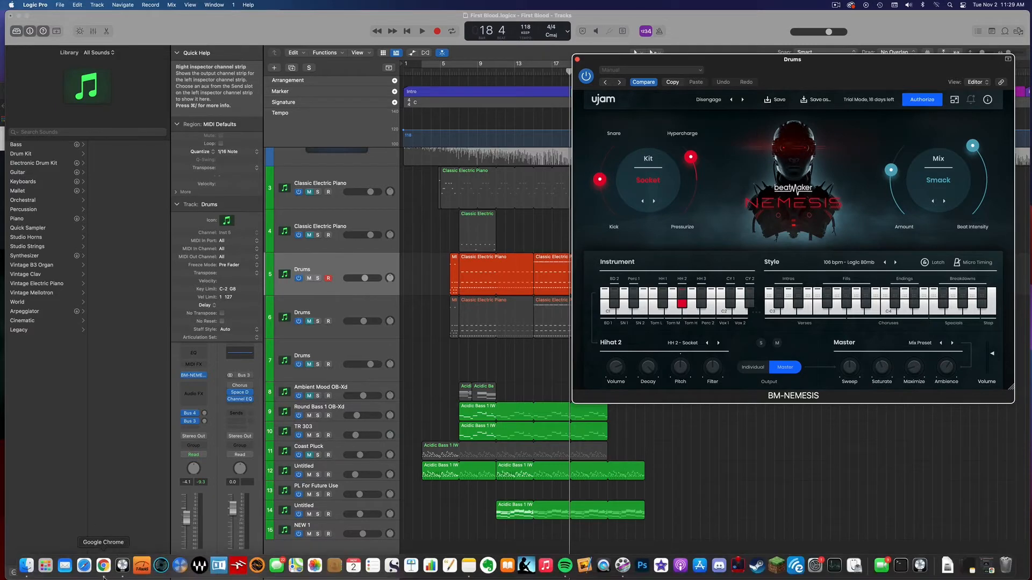
# Switch to Google Chrome and examine the Nemesis product page, including its overview, included content and sound description sections.
pyautogui.click(2, 178)
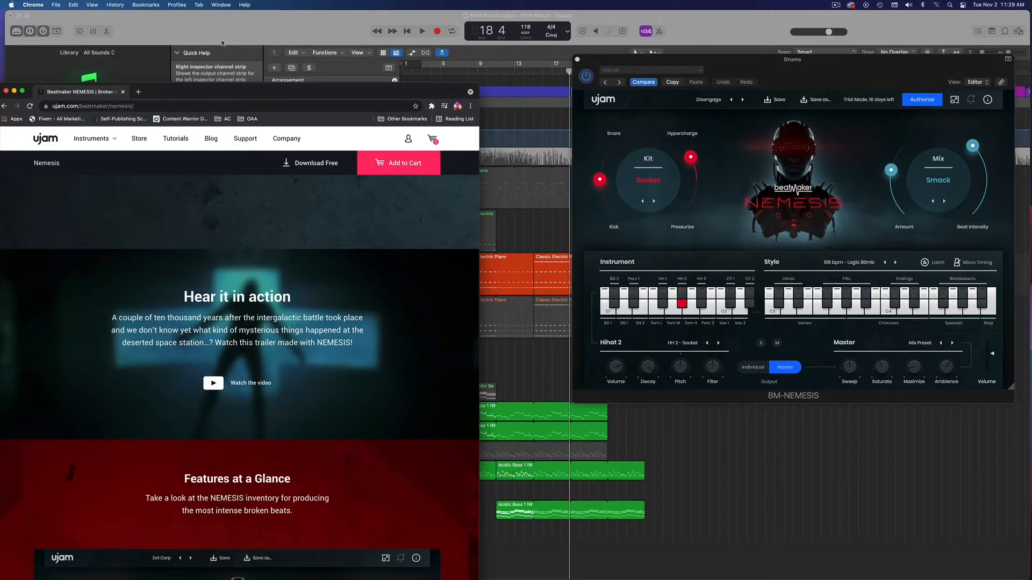
pyautogui.moveTo(214, 90); pyautogui.dragTo(215, 11)
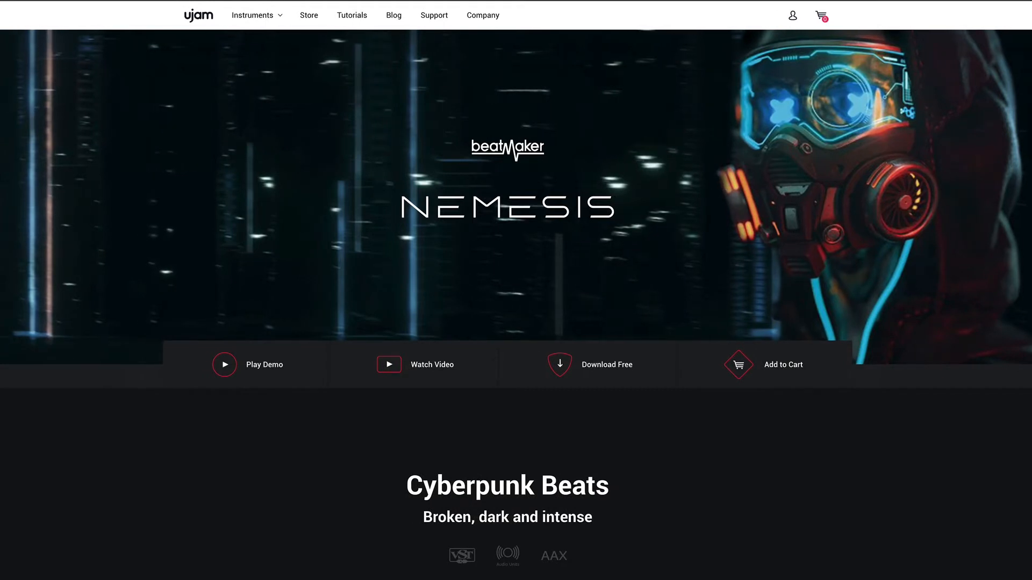
pyautogui.scroll(-2, 605, 97)
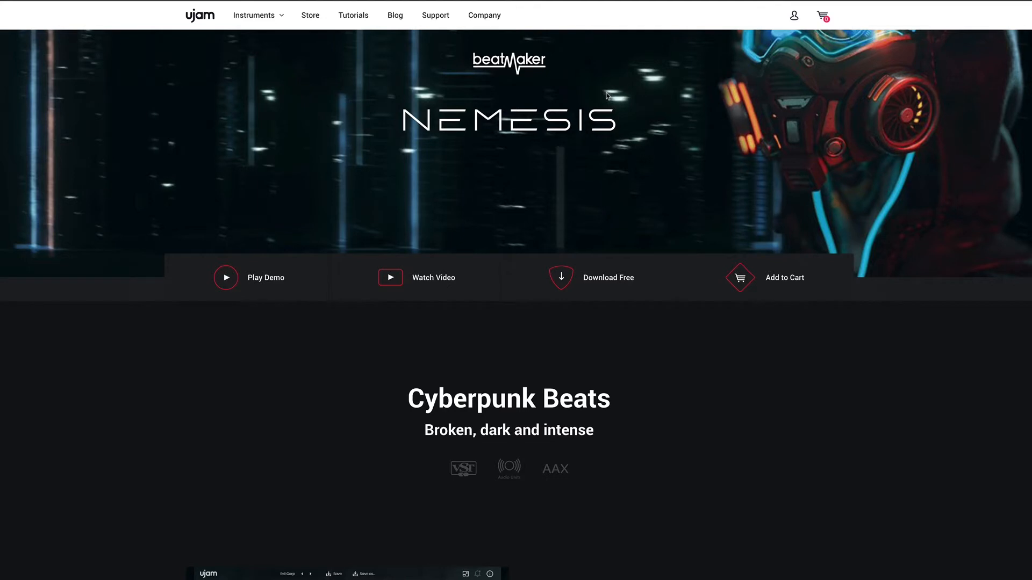
pyautogui.scroll(-5, 551, 106)
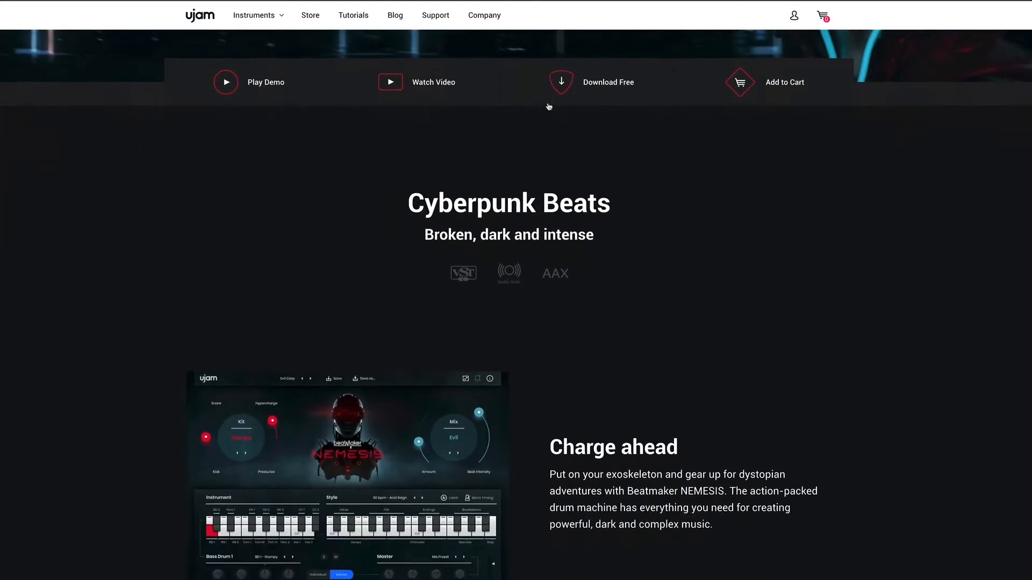
pyautogui.scroll(5, 750, 100)
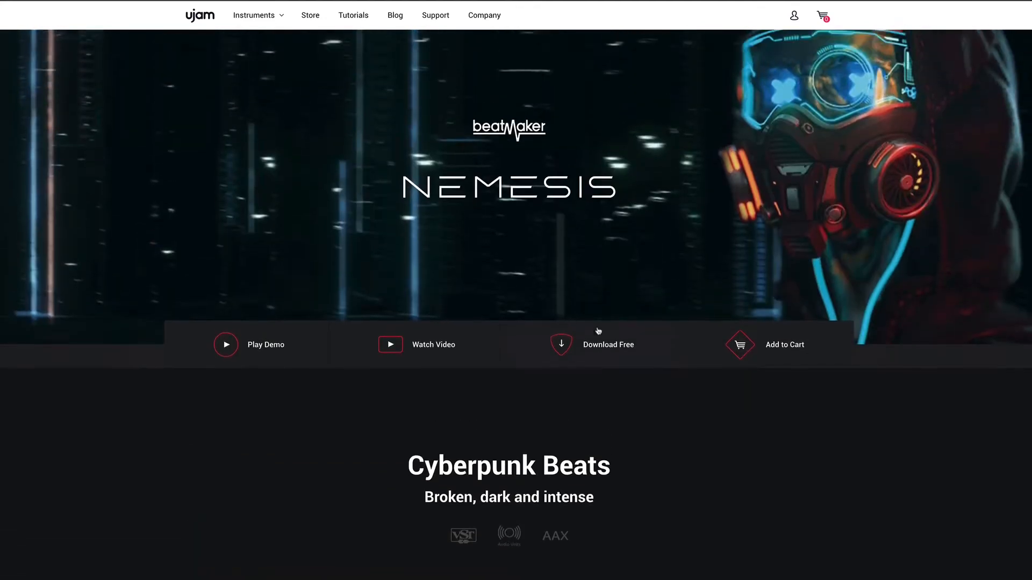
pyautogui.scroll(-5, 618, 387)
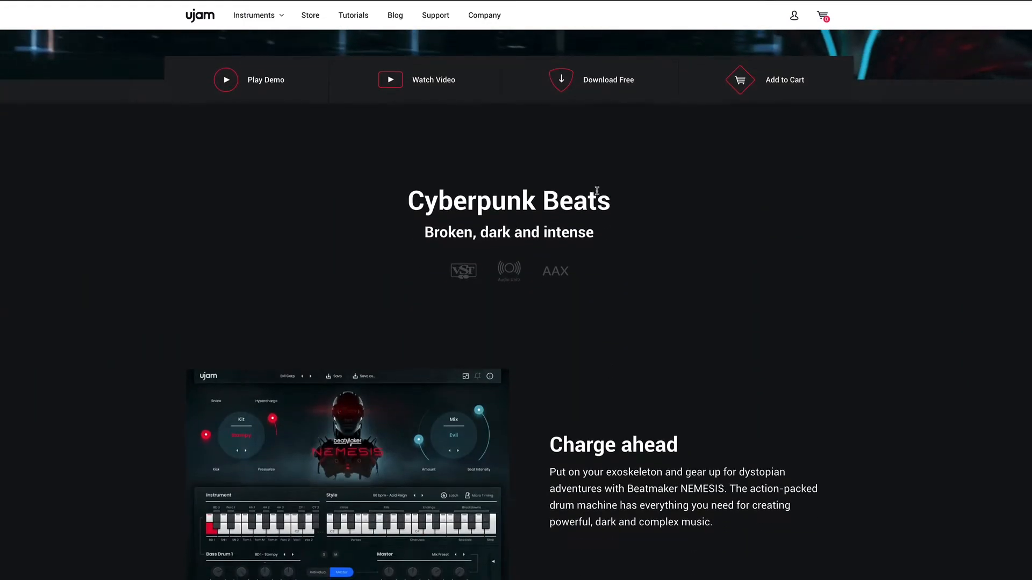
pyautogui.scroll(-7, 602, 194)
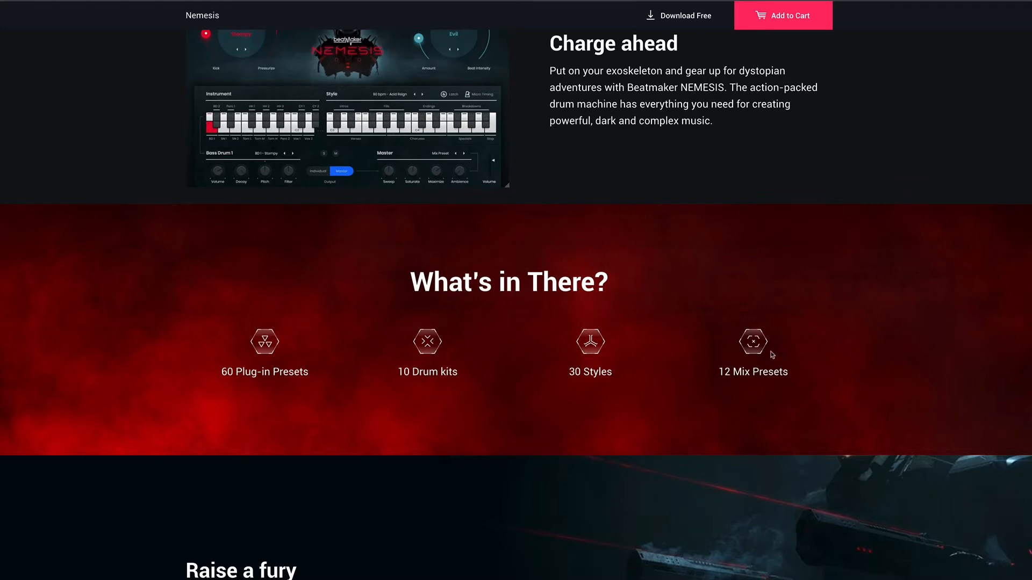
pyautogui.scroll(-5, 640, 353)
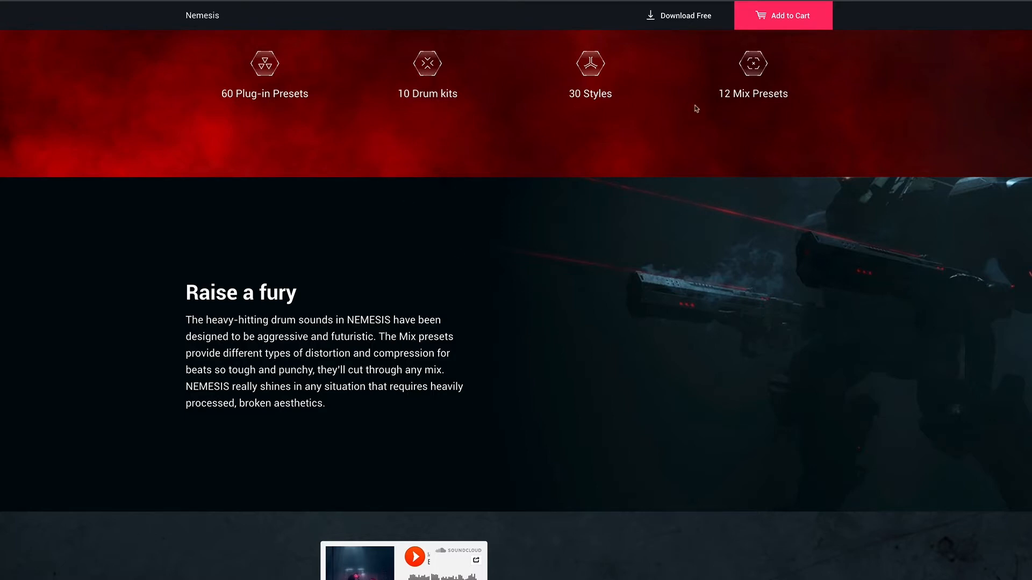
pyautogui.scroll(-1, 617, 211)
pyautogui.scroll(-2, 616, 211)
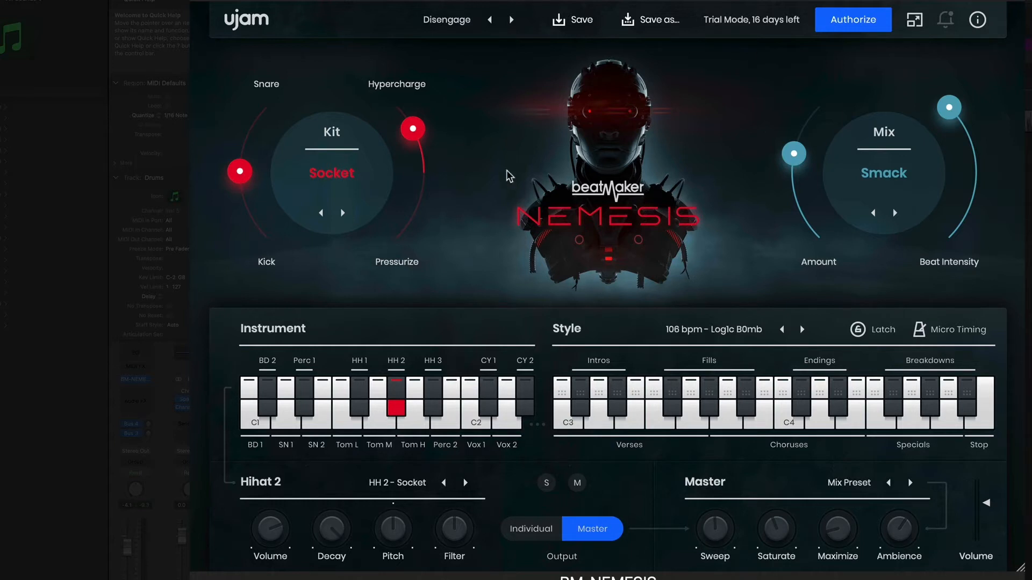
# View the drum kits available in Nemesis and close the list with Socket still chosen.
pyautogui.moveTo(240, 171)
pyautogui.mouseDown()
pyautogui.moveTo(250, 223)
pyautogui.moveTo(259, 107)
pyautogui.moveTo(247, 236)
pyautogui.moveTo(232, 135)
pyautogui.moveTo(229, 164)
pyautogui.moveTo(239, 267)
pyautogui.moveTo(226, 89)
pyautogui.moveTo(234, 258)
pyautogui.moveTo(246, 285)
pyautogui.moveTo(230, 168)
pyautogui.moveTo(232, 68)
pyautogui.moveTo(239, 173)
pyautogui.mouseUp()
pyautogui.click(326, 174)
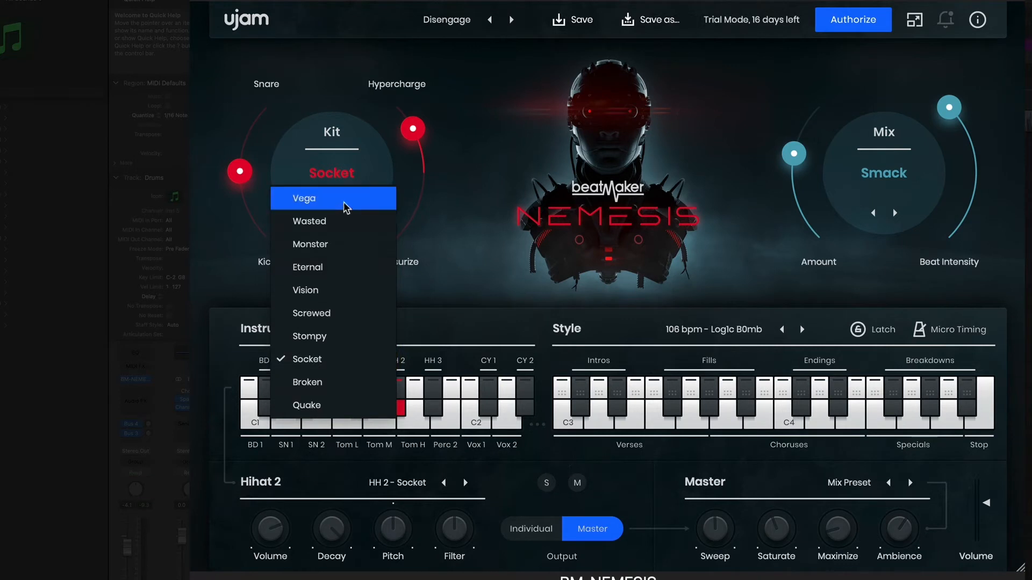
pyautogui.click(475, 187)
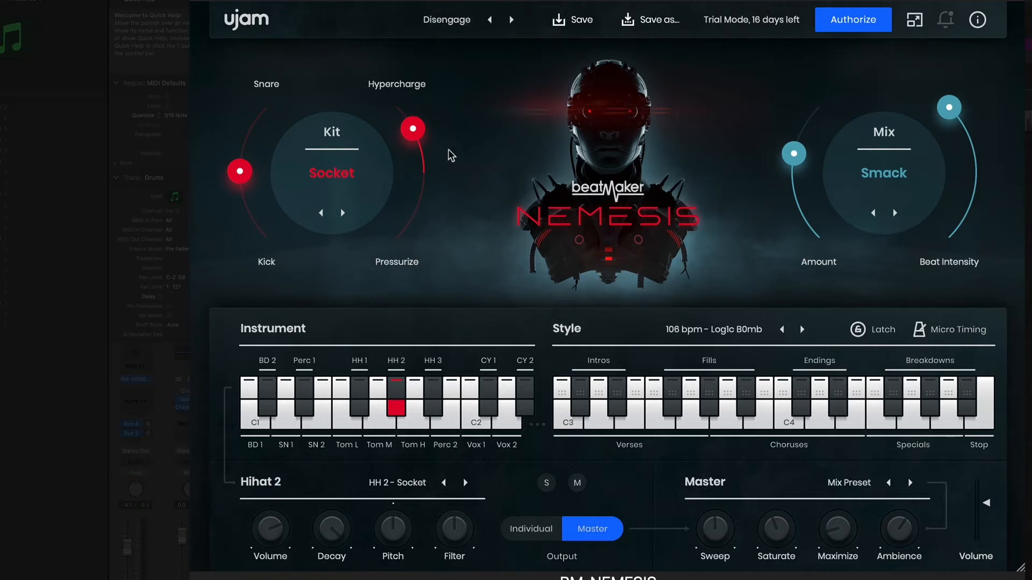
# Try the Hypercharge/Pressurize slider by raising it towards Hypercharge, lowering it to Pressurize 51, and returning it near the centre.
pyautogui.moveTo(411, 133); pyautogui.dragTo(416, 126)
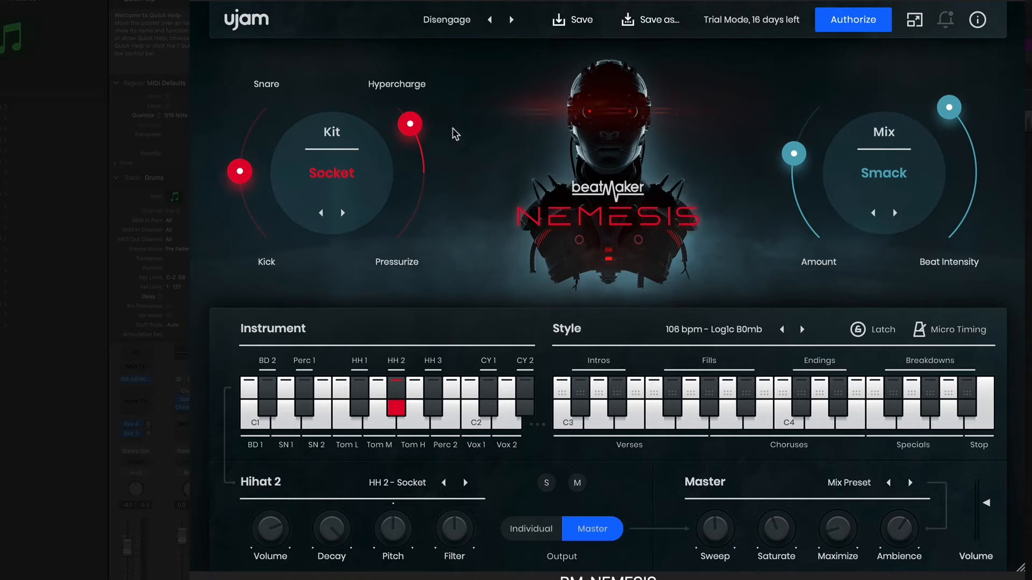
pyautogui.moveTo(428, 140); pyautogui.dragTo(453, 207)
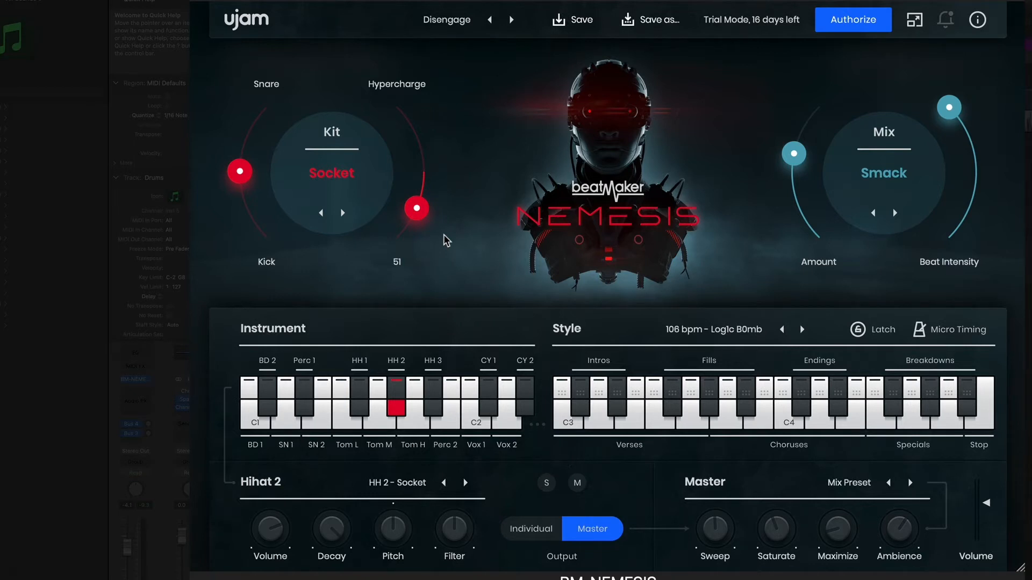
pyautogui.moveTo(442, 236); pyautogui.dragTo(449, 184)
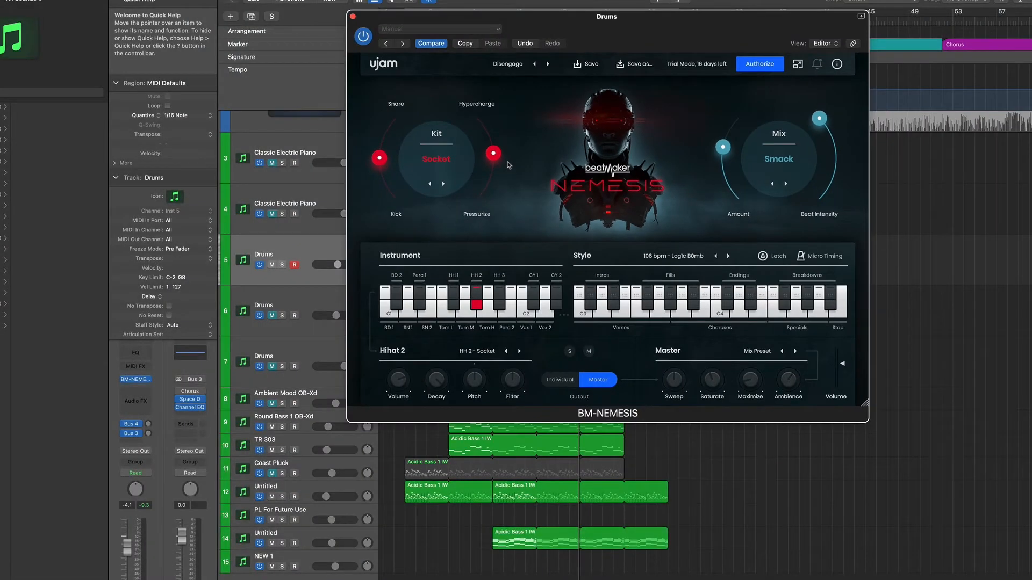
# Solo Drums track 5 and play its looped second region, keeping the Nemesis plug-in window in view.
pyautogui.moveTo(562, 20); pyautogui.dragTo(842, 24)
pyautogui.click(281, 266)
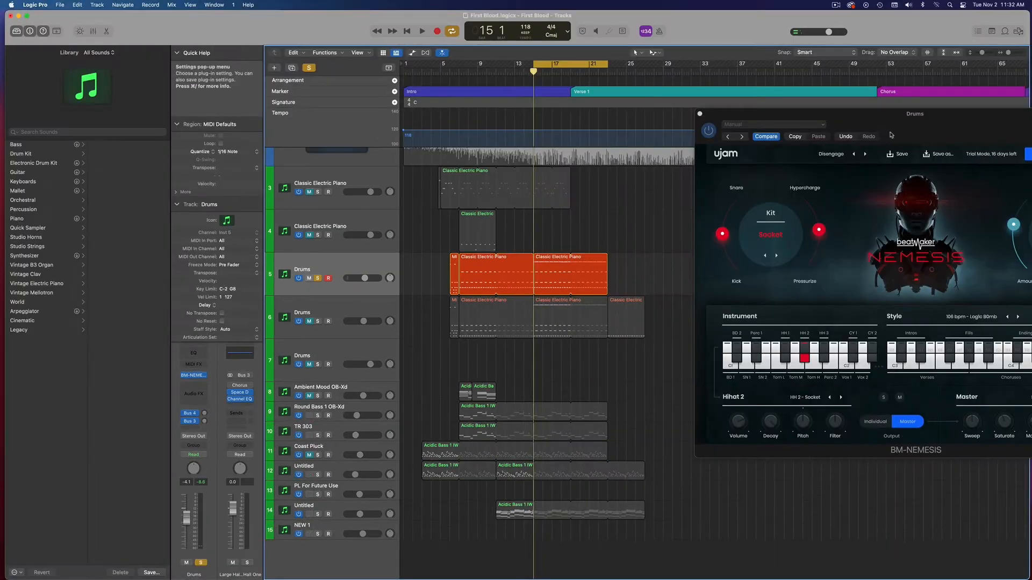
pyautogui.press('space')
pyautogui.moveTo(880, 121); pyautogui.dragTo(630, 98)
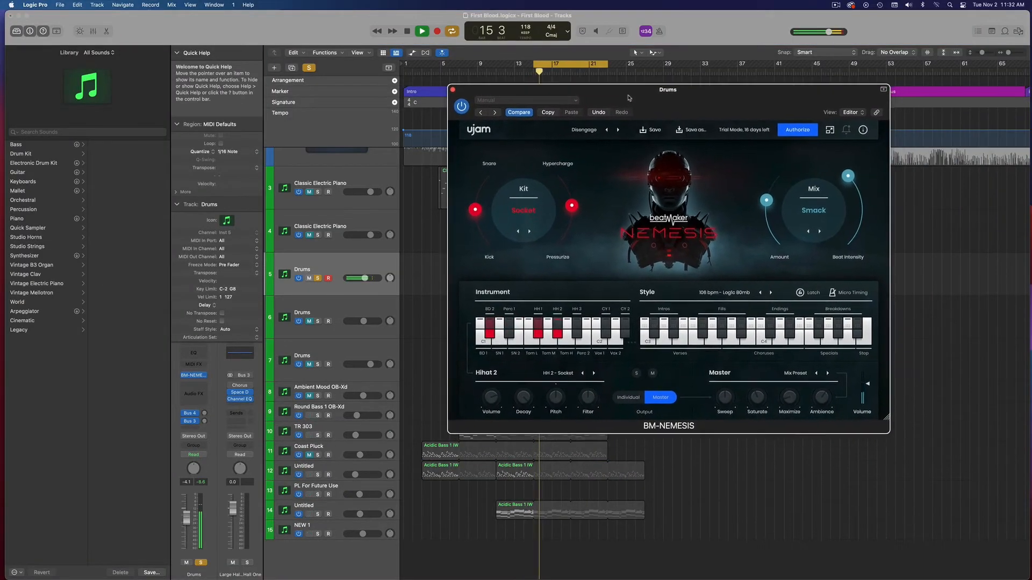
# Sweep the kit's slider to Hypercharge 68, bring it down to Pressurize 77, and return it near the centre.
pyautogui.moveTo(572, 204); pyautogui.dragTo(558, 175)
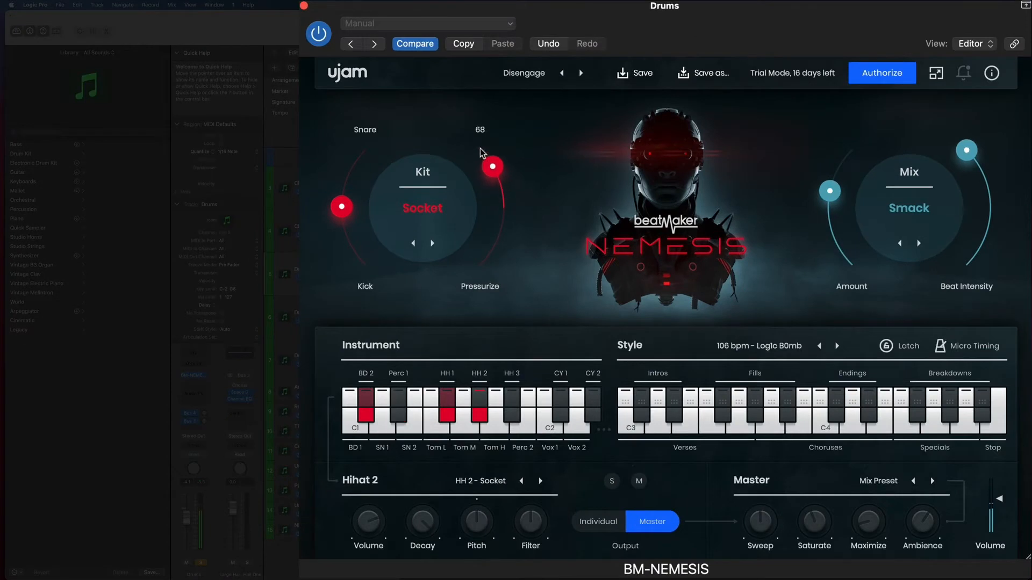
pyautogui.moveTo(481, 153); pyautogui.dragTo(504, 275)
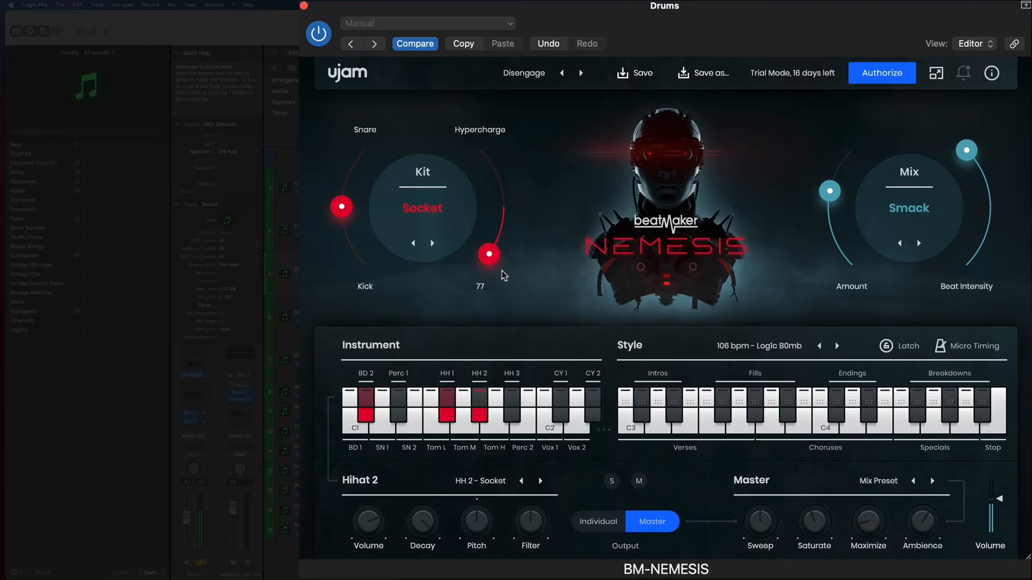
pyautogui.moveTo(524, 216)
pyautogui.mouseDown()
pyautogui.moveTo(515, 143)
pyautogui.moveTo(530, 212)
pyautogui.mouseUp()
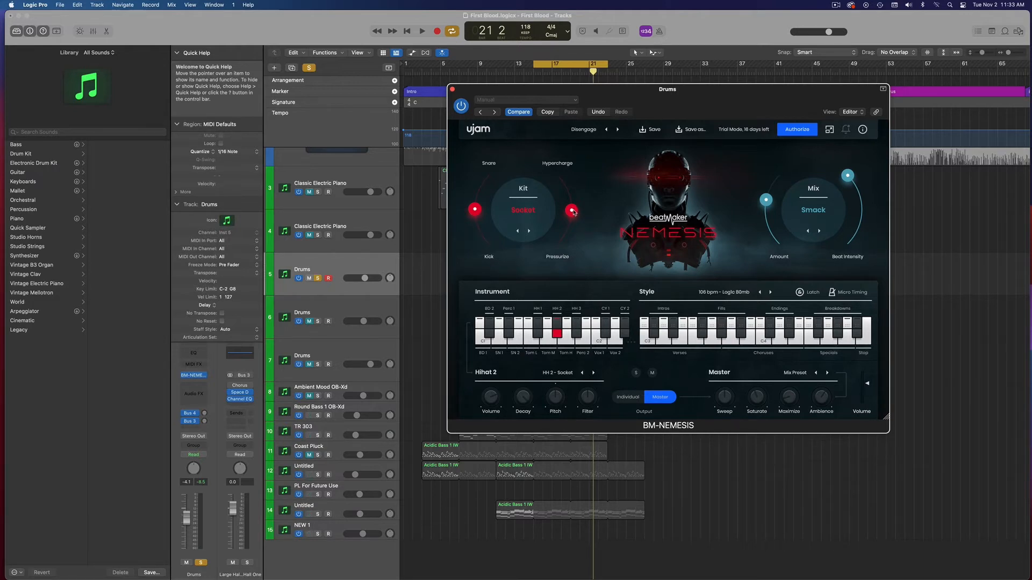
pyautogui.moveTo(571, 215)
pyautogui.mouseDown()
pyautogui.moveTo(576, 179)
pyautogui.moveTo(586, 240)
pyautogui.moveTo(578, 178)
pyautogui.moveTo(586, 211)
pyautogui.mouseUp()
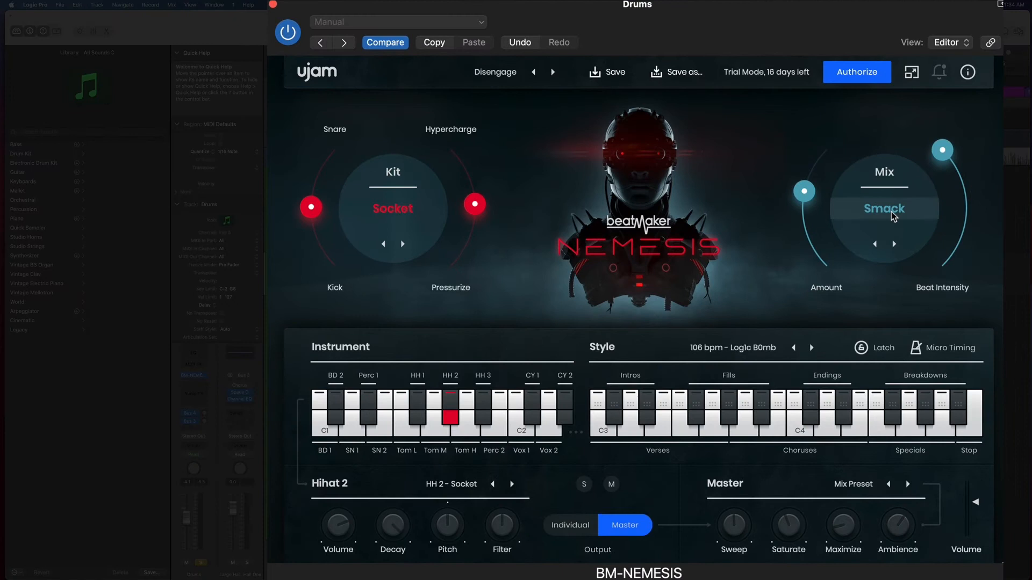
# Review the available Mix presets with Smack kept, and nudge the mix Amount up slightly.
pyautogui.click(783, 211)
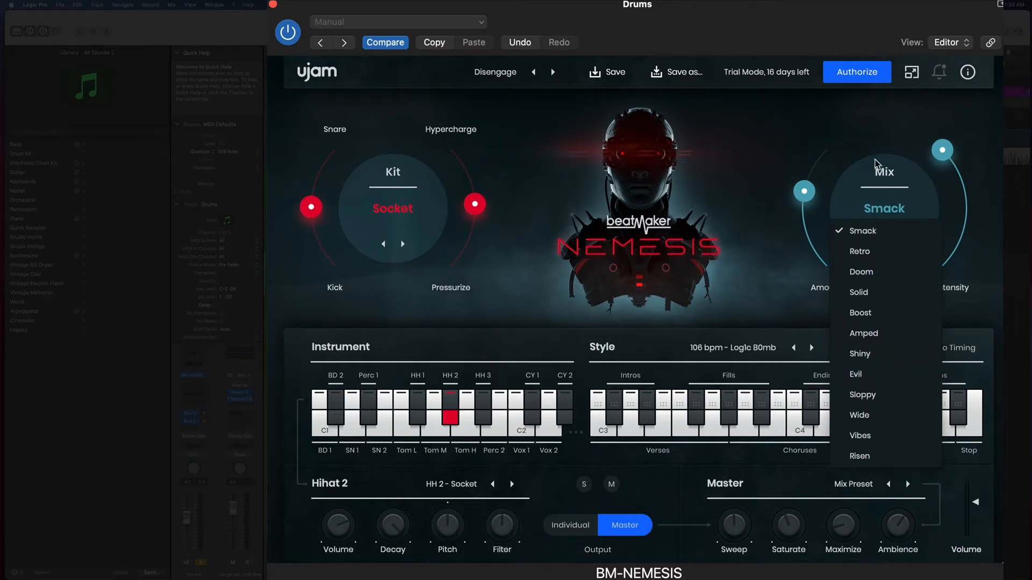
pyautogui.click(803, 189)
pyautogui.moveTo(803, 191); pyautogui.dragTo(827, 189)
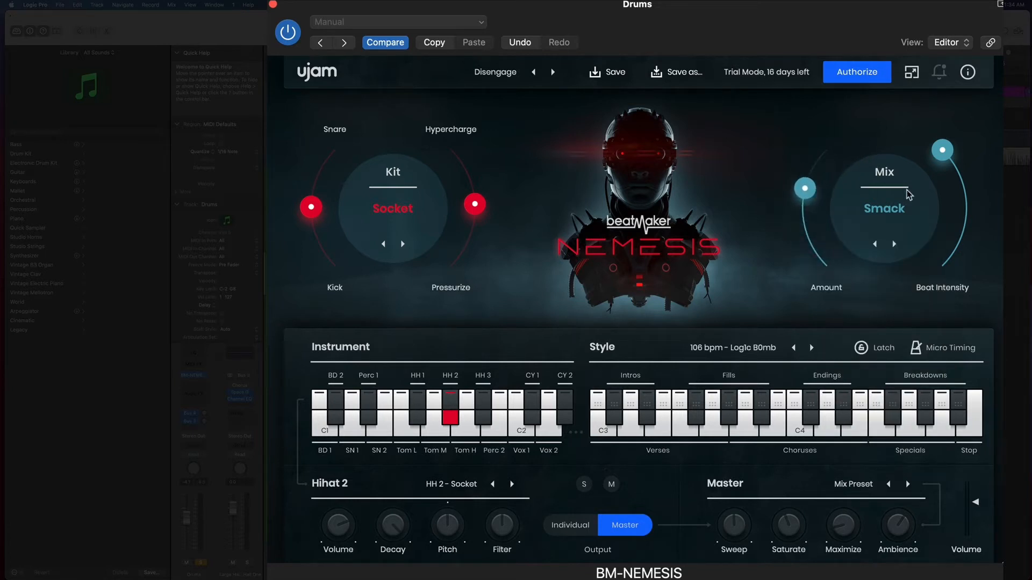
pyautogui.click(894, 216)
pyautogui.click(882, 209)
# Lower the mix Amount to its minimum, raise it back to about the middle, and reduce Beat Intensity slightly.
pyautogui.moveTo(812, 188); pyautogui.dragTo(849, 299)
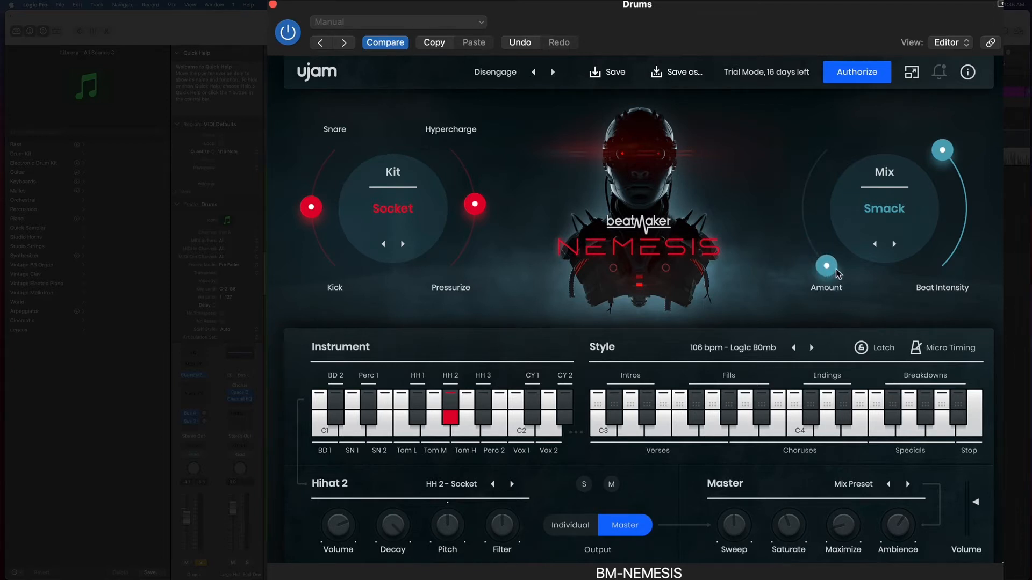
pyautogui.moveTo(837, 276); pyautogui.dragTo(804, 194)
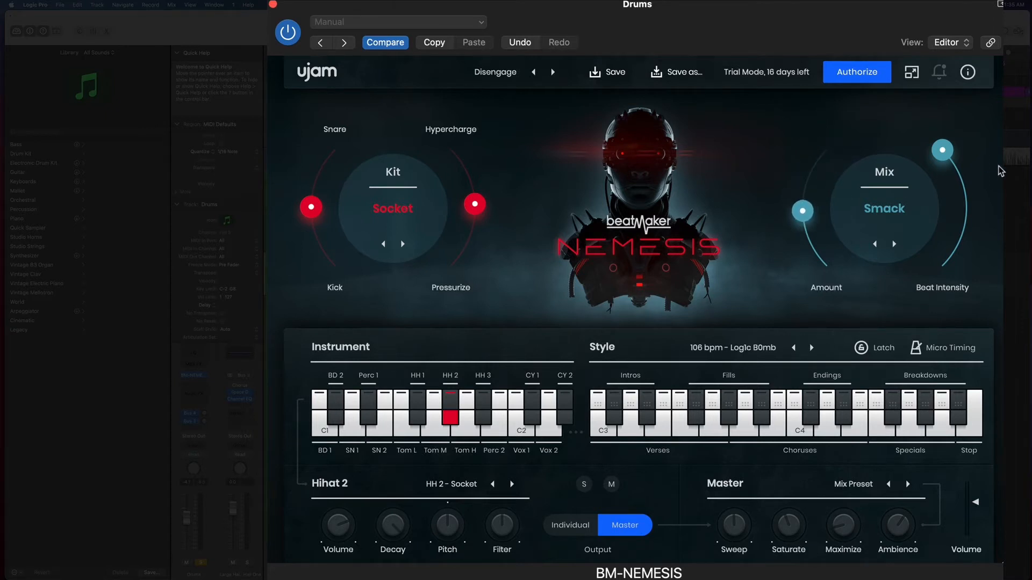
pyautogui.moveTo(942, 150)
pyautogui.mouseDown()
pyautogui.moveTo(972, 206)
pyautogui.moveTo(946, 274)
pyautogui.moveTo(959, 269)
pyautogui.moveTo(972, 194)
pyautogui.moveTo(949, 159)
pyautogui.moveTo(970, 191)
pyautogui.moveTo(957, 284)
pyautogui.moveTo(967, 215)
pyautogui.moveTo(952, 157)
pyautogui.mouseUp()
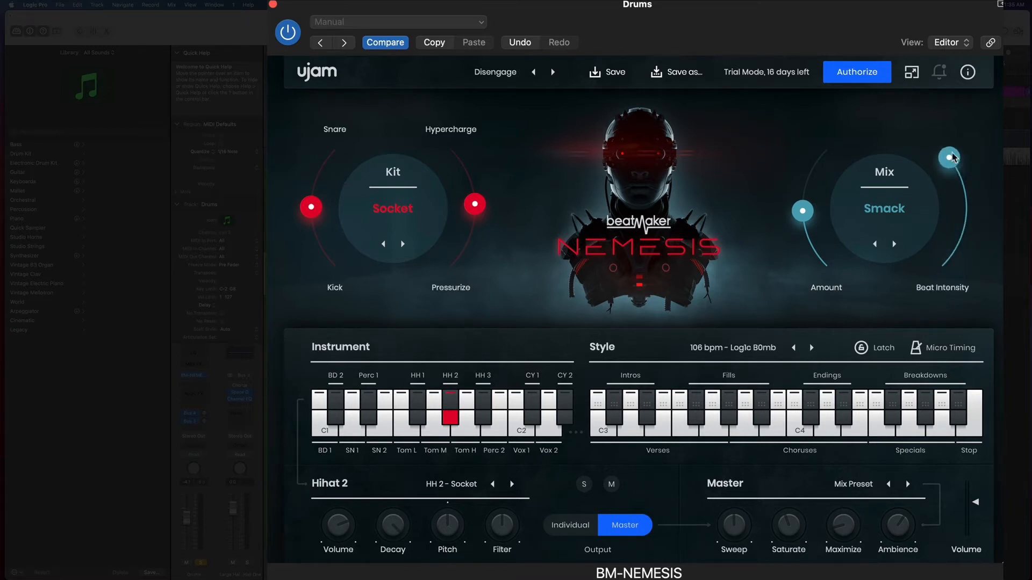
pyautogui.moveTo(644, 8); pyautogui.dragTo(804, 95)
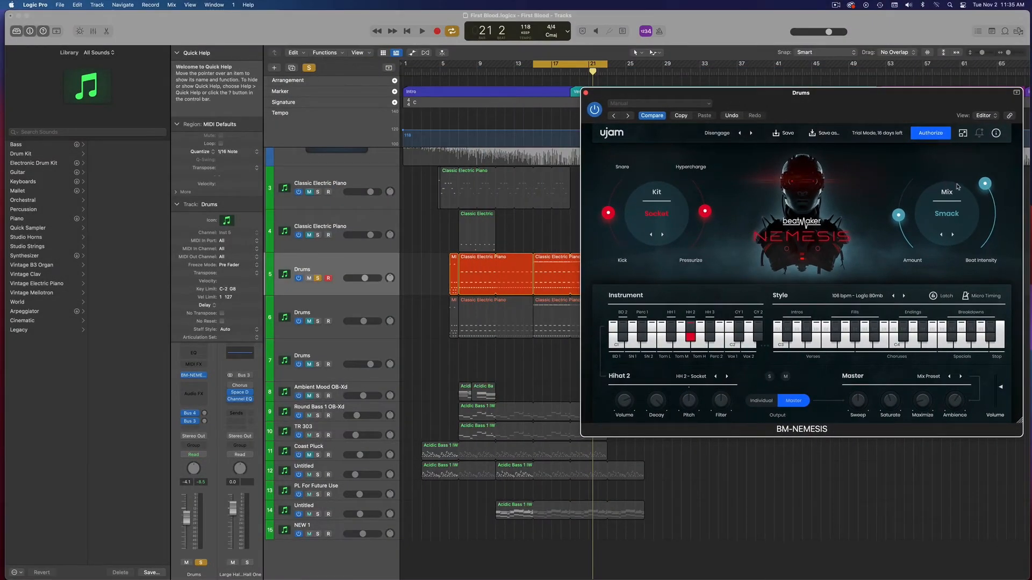
# Play the loop and audition the Retro mix with Amount at 85.5 and the Doom mix with a lower Amount.
pyautogui.press('space')
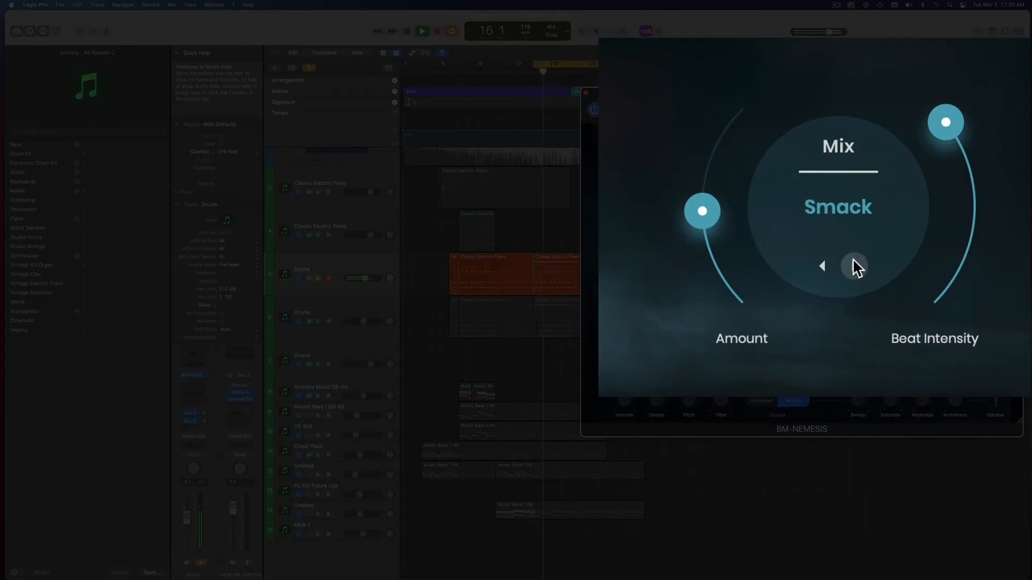
pyautogui.click(854, 265)
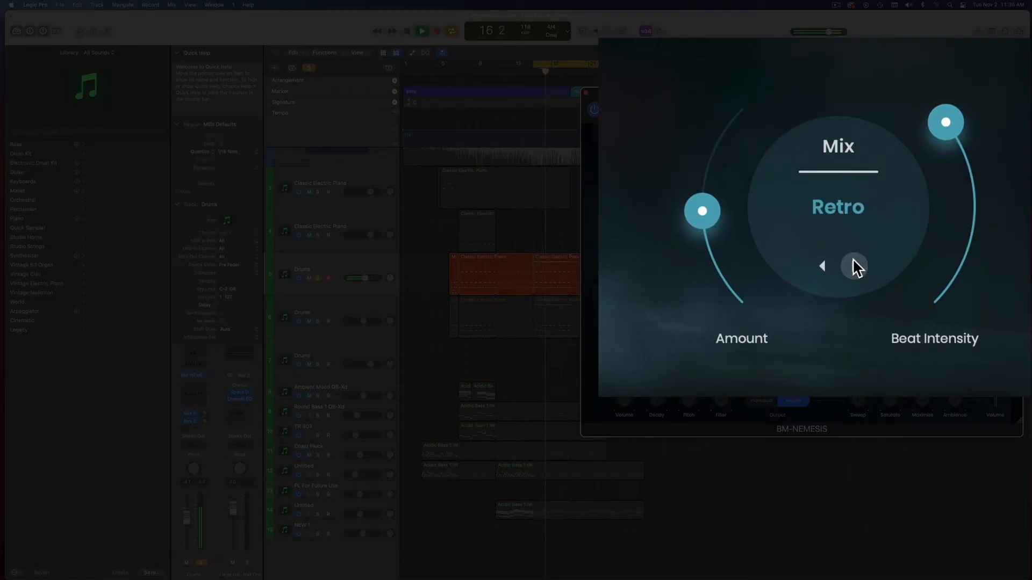
pyautogui.moveTo(703, 211); pyautogui.dragTo(725, 112)
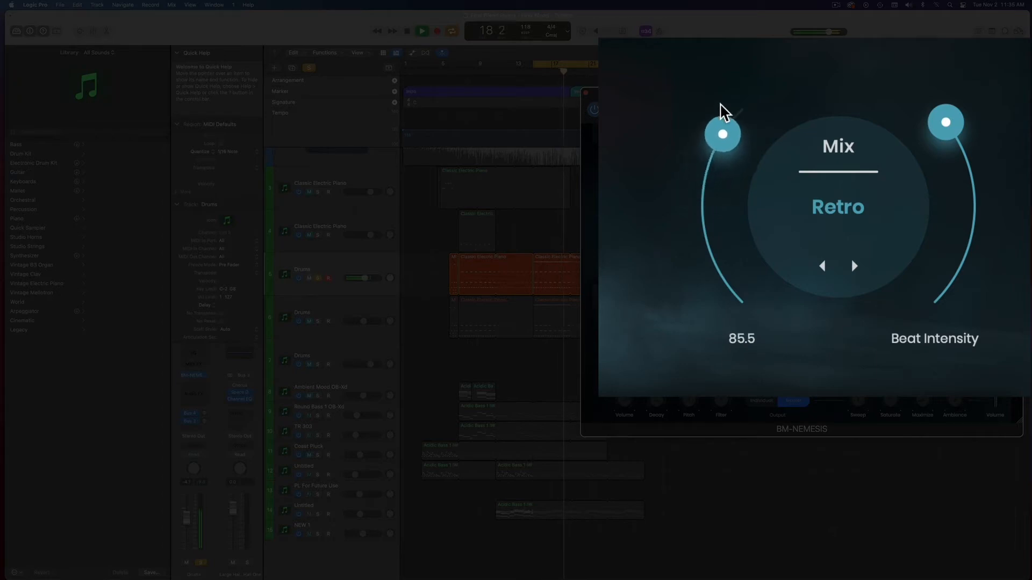
pyautogui.click(855, 266)
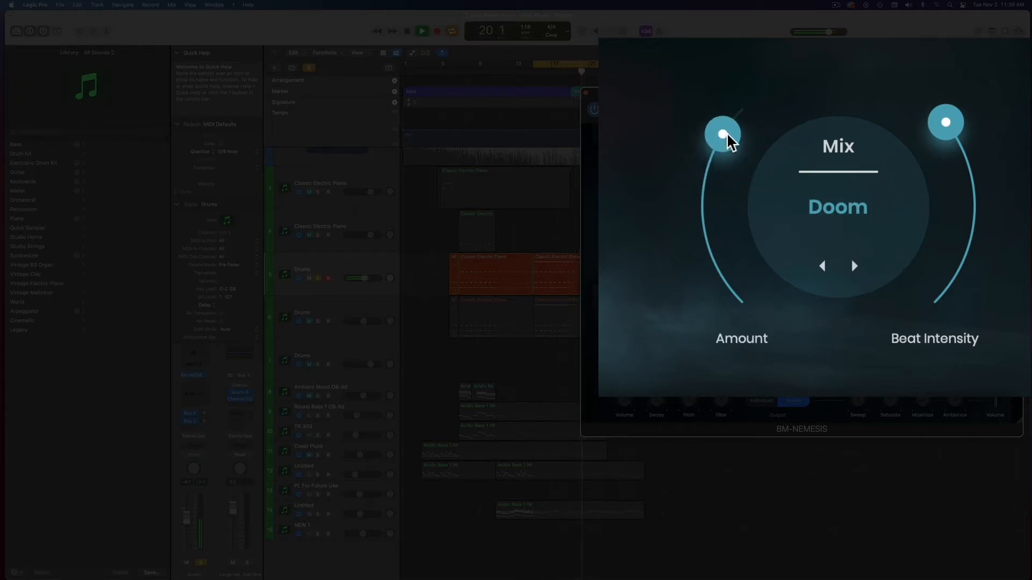
pyautogui.moveTo(727, 135); pyautogui.dragTo(757, 177)
# Audition the Solid mix with Beat Intensity at 6 and the Boost mix with Beat Intensity at 89.
pyautogui.click(855, 266)
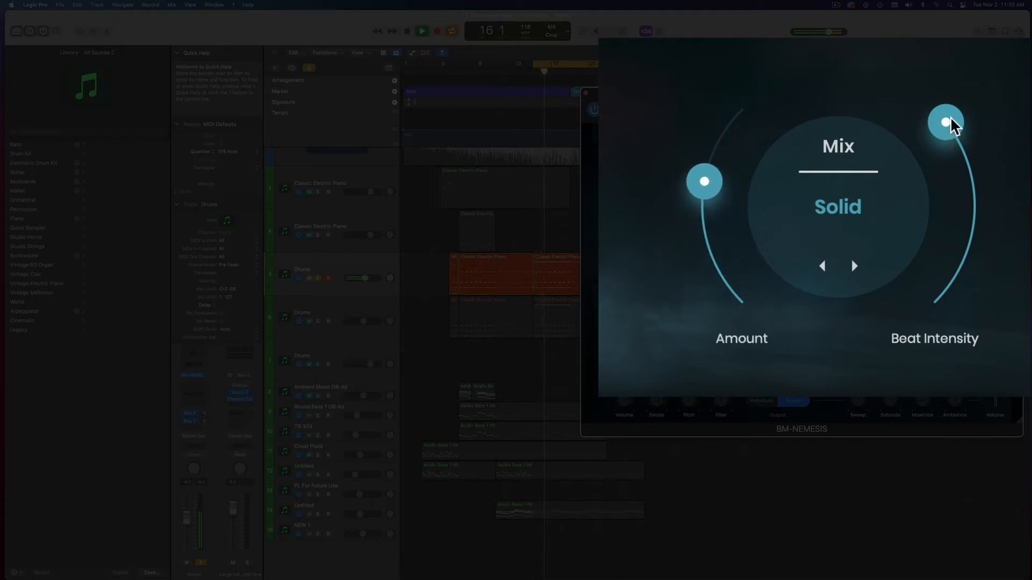
pyautogui.moveTo(951, 119); pyautogui.dragTo(930, 352)
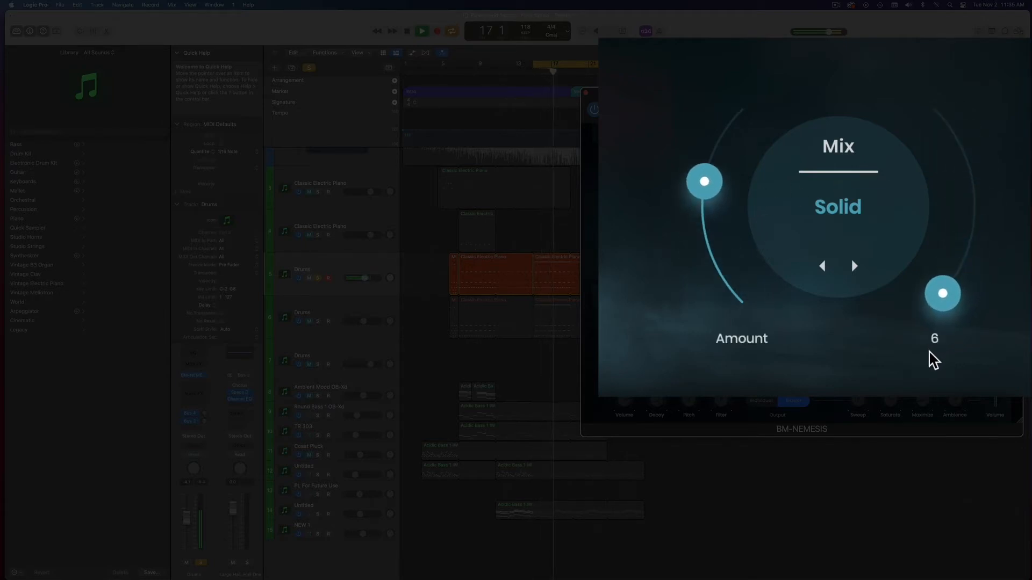
pyautogui.click(854, 266)
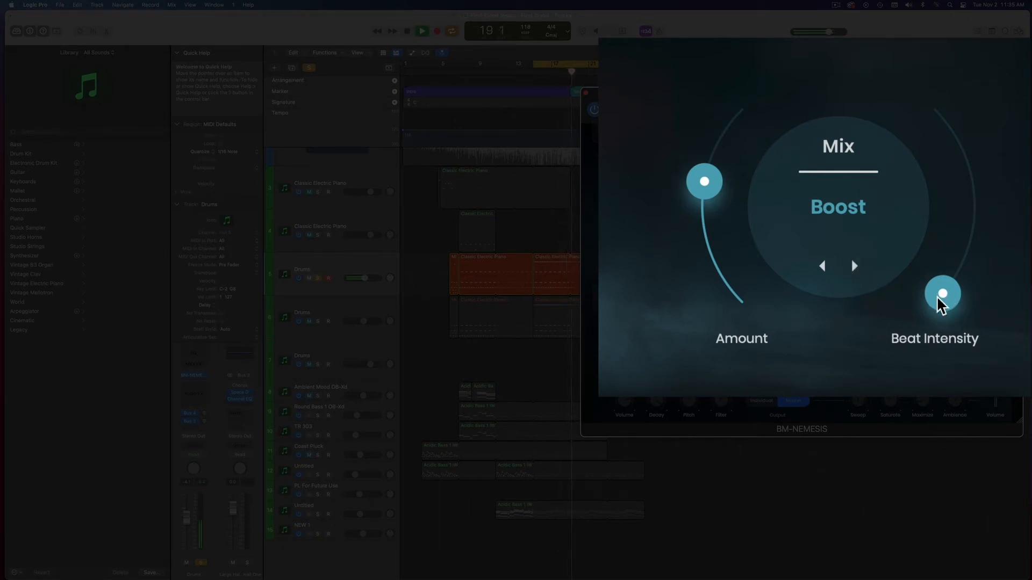
pyautogui.moveTo(942, 304); pyautogui.dragTo(916, 76)
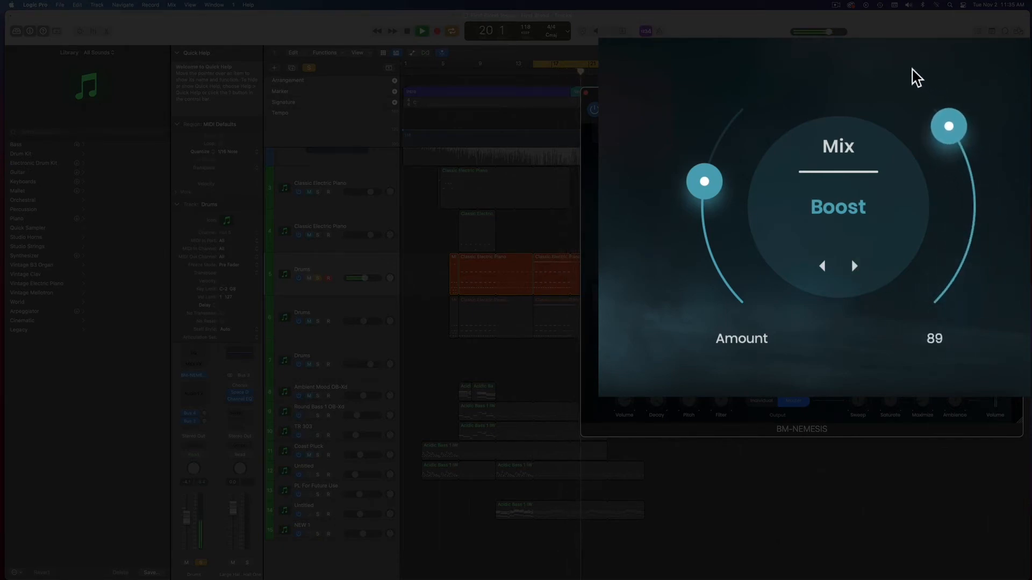
# Try Amped with a higher Amount, and change to Shiny, lowering Amount to about the middle and sweeping Beat Intensity down and back up.
pyautogui.click(854, 266)
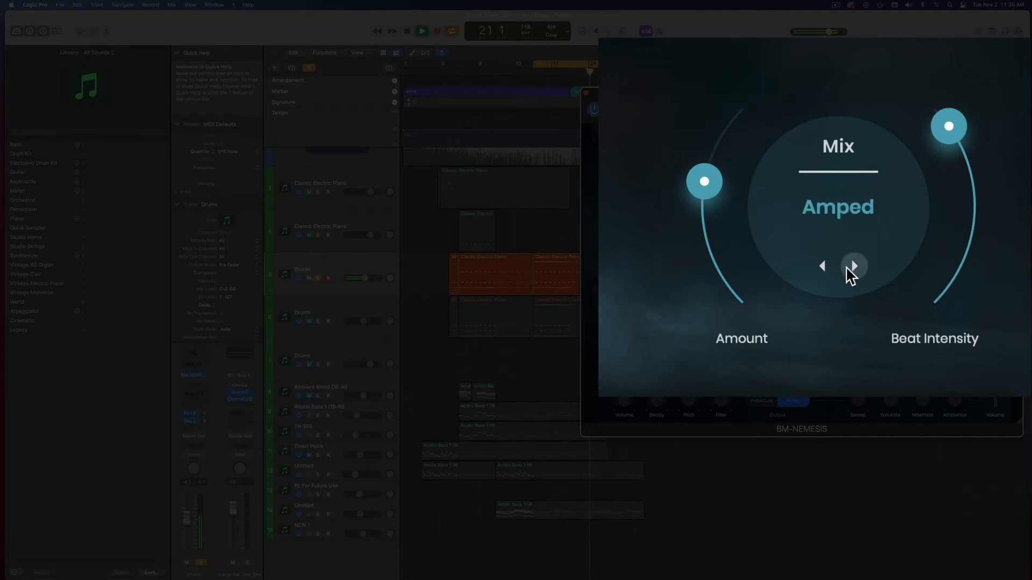
pyautogui.moveTo(704, 181); pyautogui.dragTo(738, 131)
pyautogui.click(854, 266)
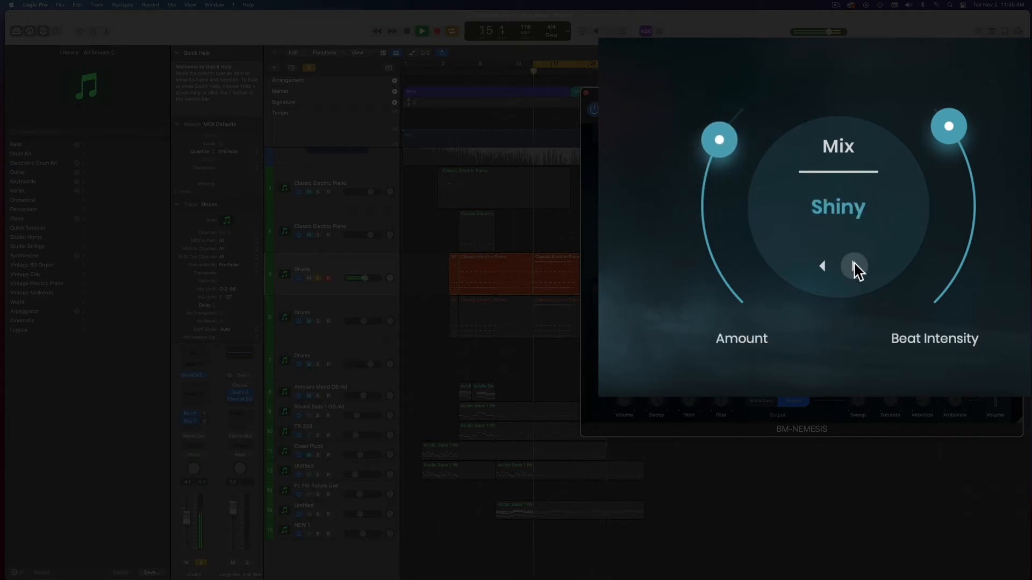
pyautogui.moveTo(727, 147); pyautogui.dragTo(709, 256)
pyautogui.moveTo(960, 122); pyautogui.dragTo(960, 357)
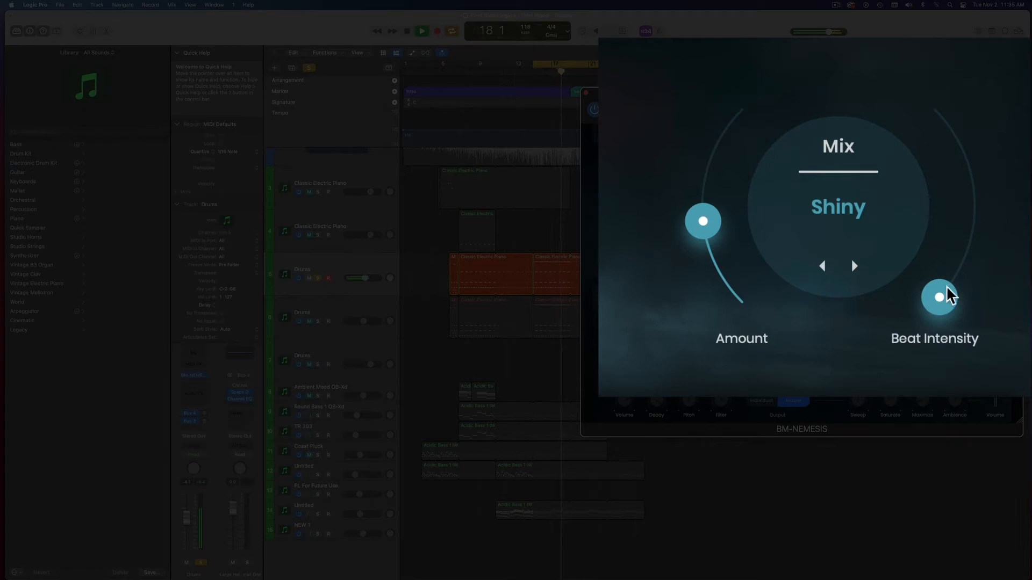
pyautogui.moveTo(940, 301); pyautogui.dragTo(979, 80)
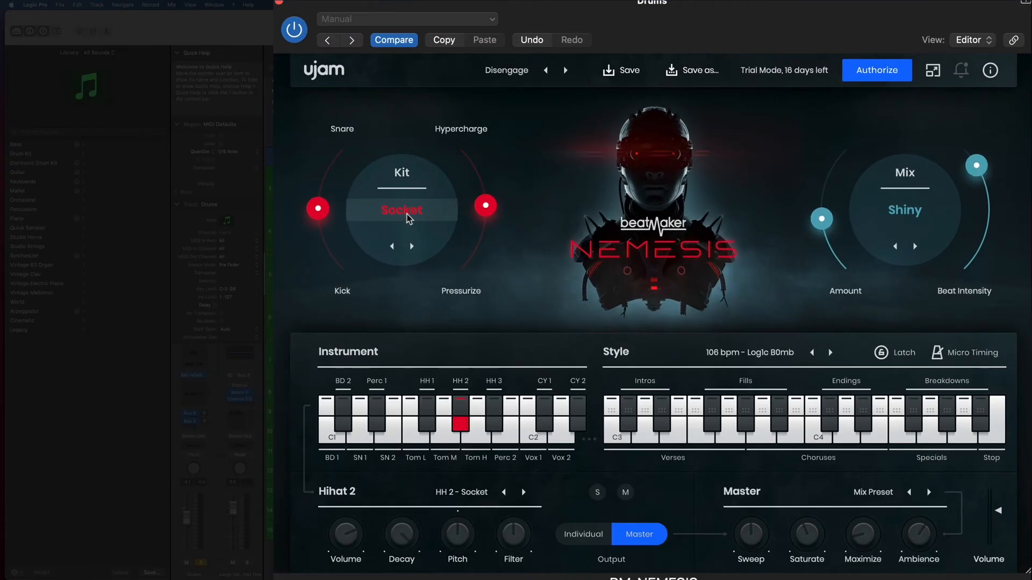
# Review the kit list and audition every kit in turn, from Broken, Quake and Vega through Stompy, ending back on Socket.
pyautogui.click(409, 217)
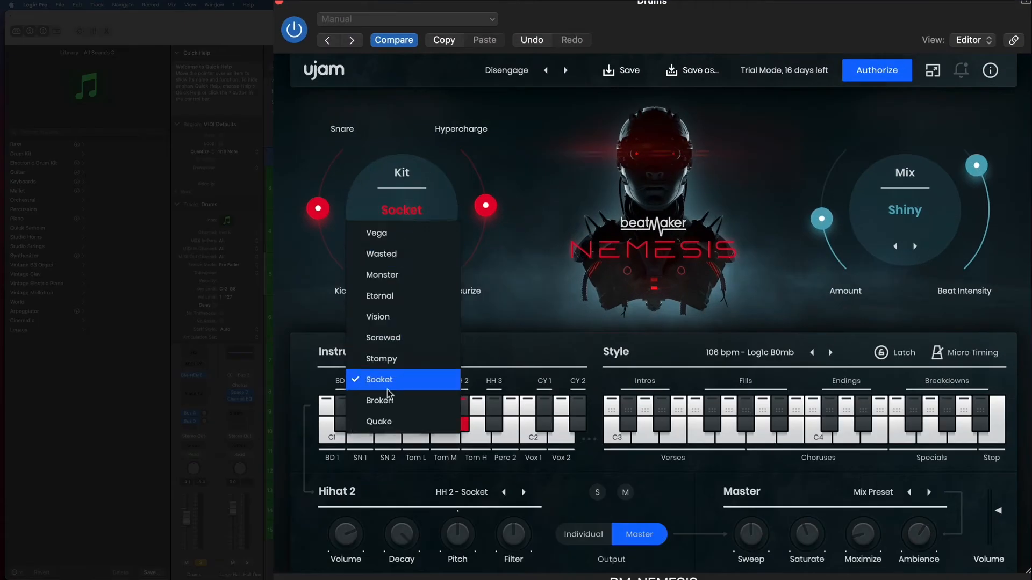
pyautogui.click(539, 303)
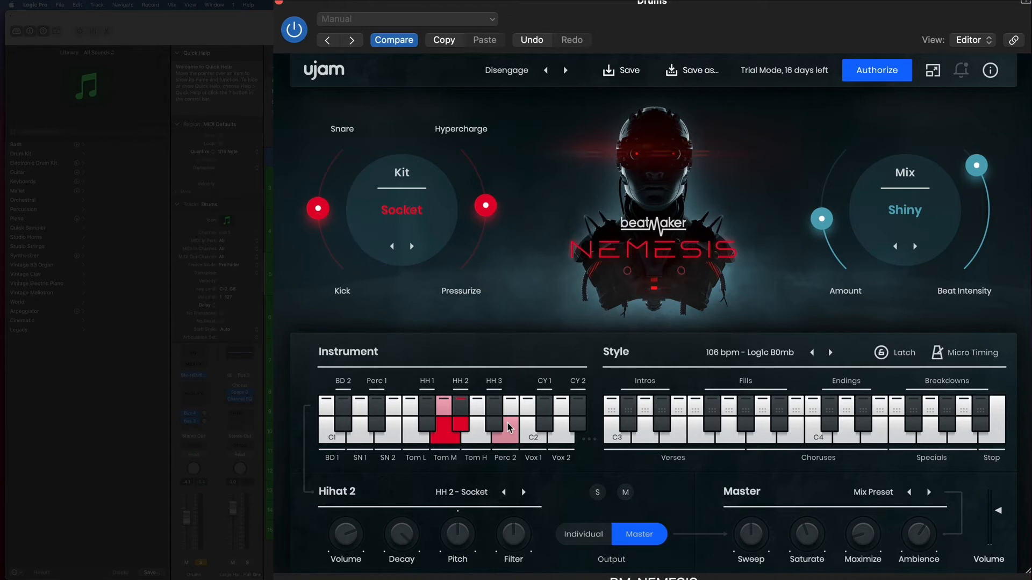
pyautogui.click(412, 247)
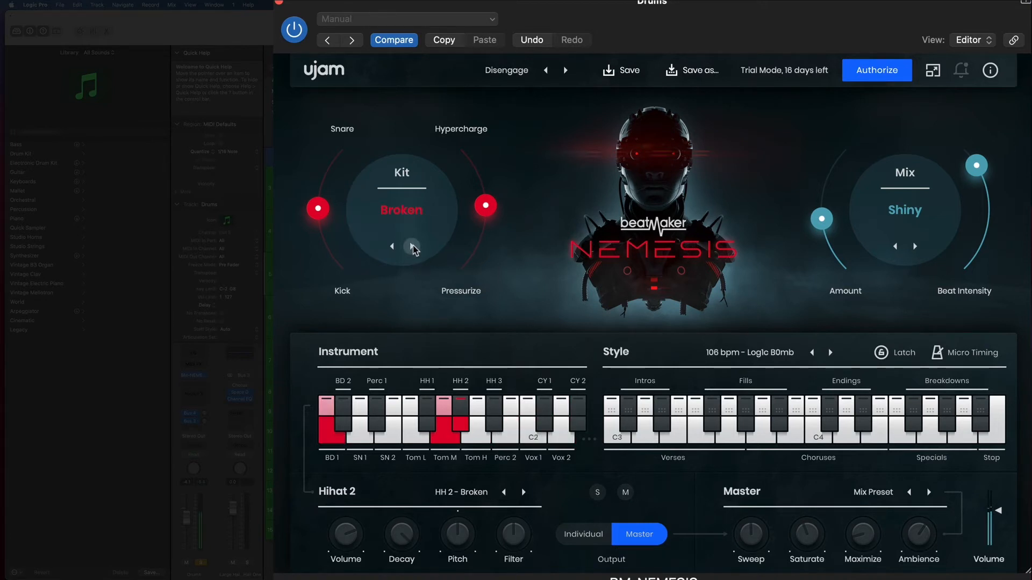
pyautogui.click(412, 247)
pyautogui.click(413, 246)
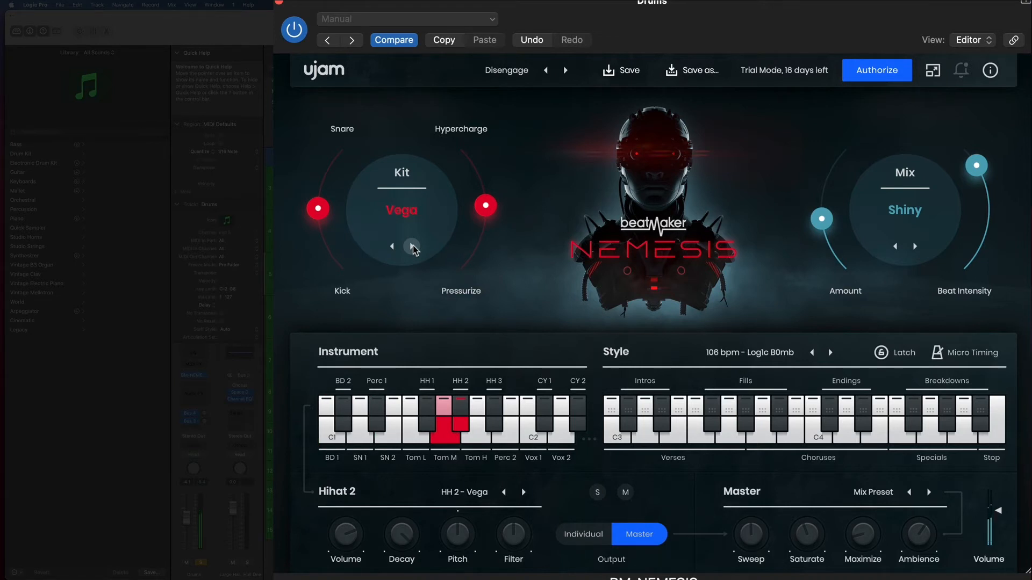
pyautogui.click(412, 247)
pyautogui.click(412, 247)
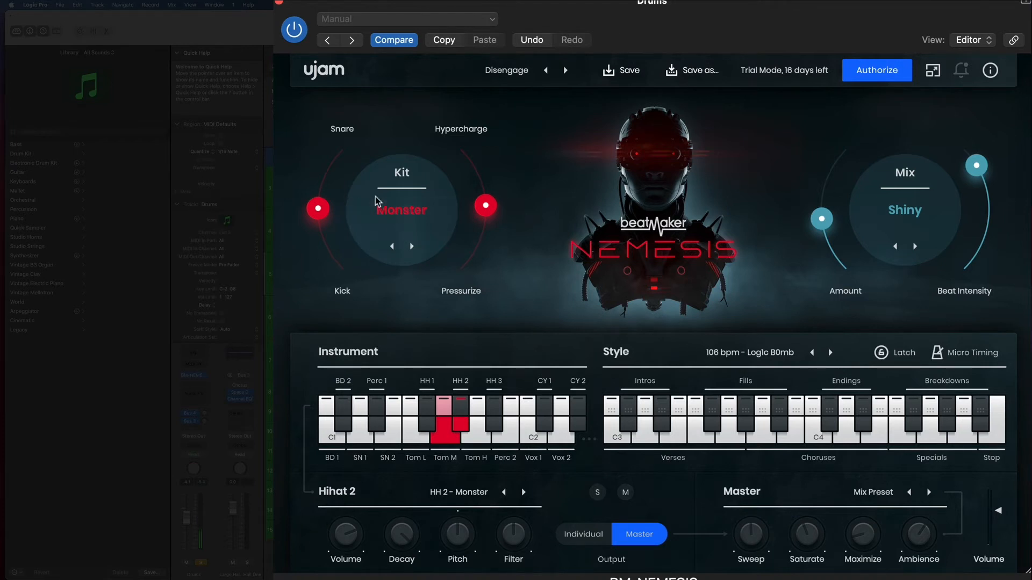
pyautogui.click(412, 246)
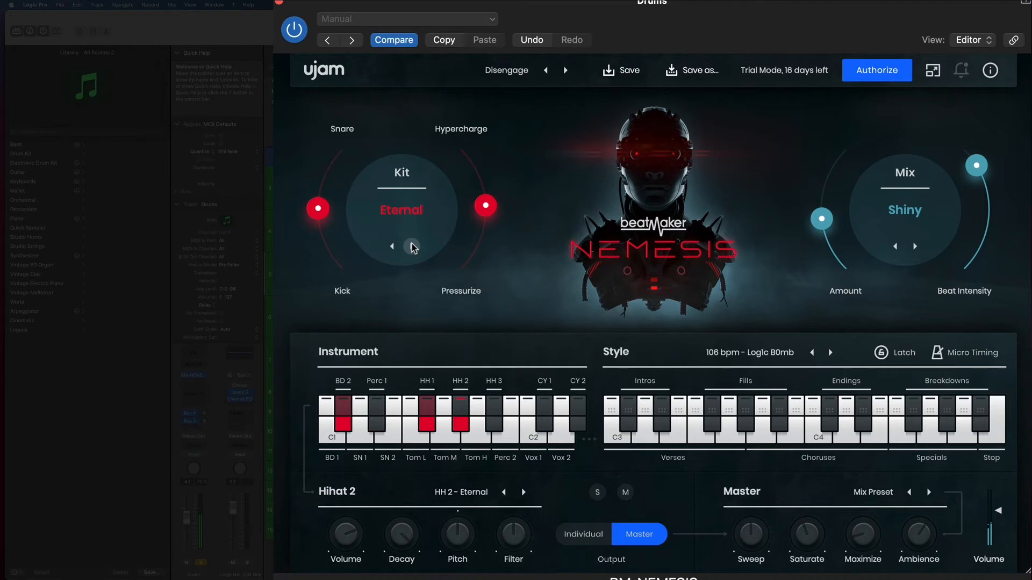
pyautogui.click(412, 247)
pyautogui.click(412, 247)
pyautogui.click(413, 247)
pyautogui.click(412, 246)
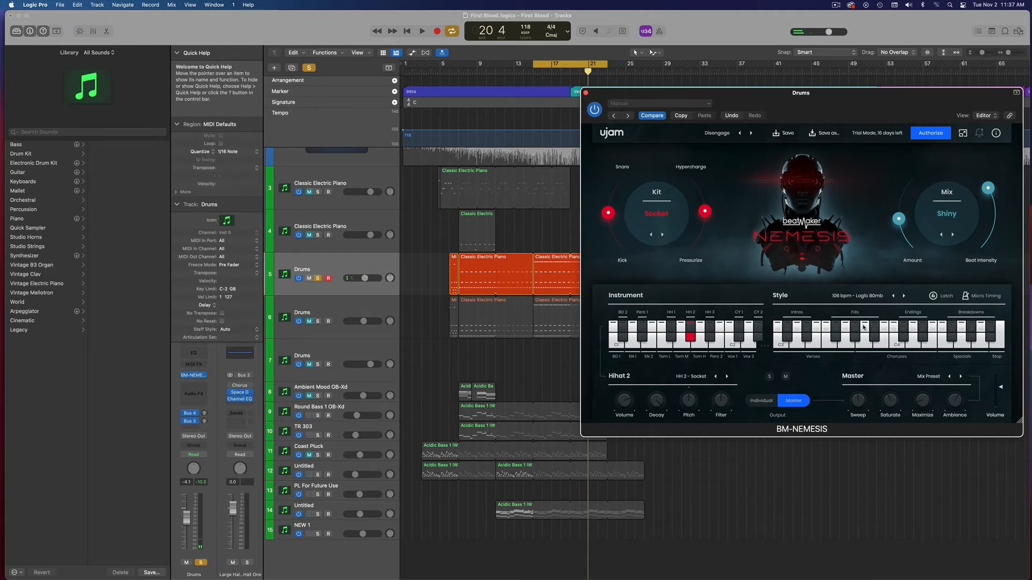
# Audition the Style patterns, including the C3 verse, the C4 chorus and a fill, with the plug-in window moved slightly.
pyautogui.click(970, 329)
pyautogui.moveTo(769, 98)
pyautogui.mouseDown()
pyautogui.moveTo(819, 94)
pyautogui.moveTo(752, 86)
pyautogui.moveTo(761, 87)
pyautogui.mouseUp()
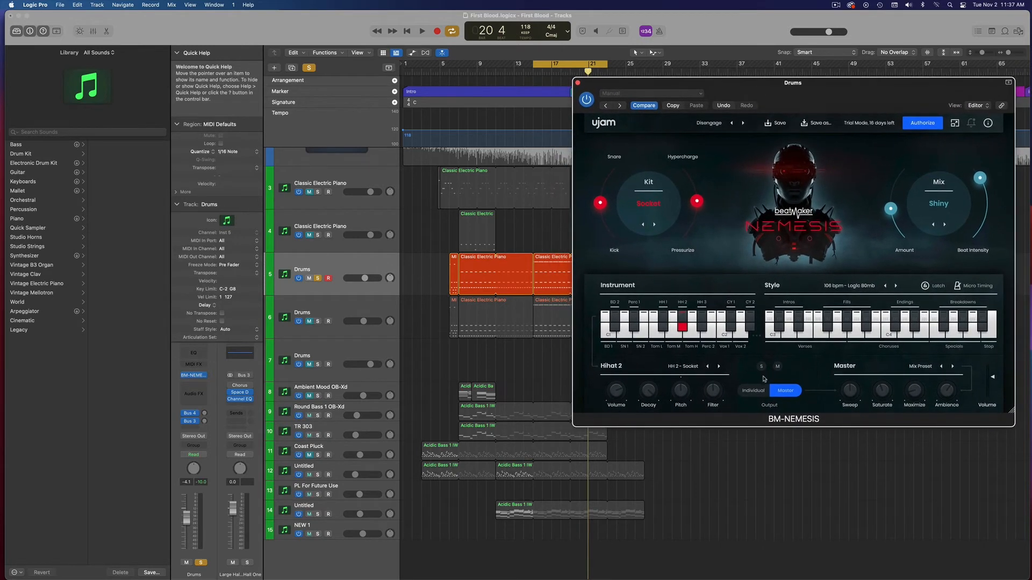
pyautogui.click(772, 337)
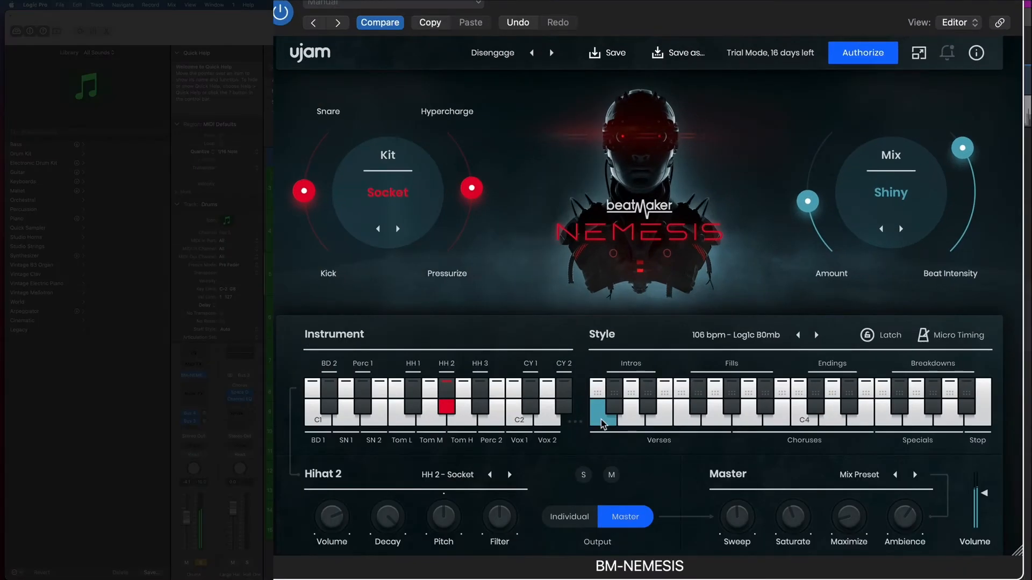
pyautogui.click(801, 422)
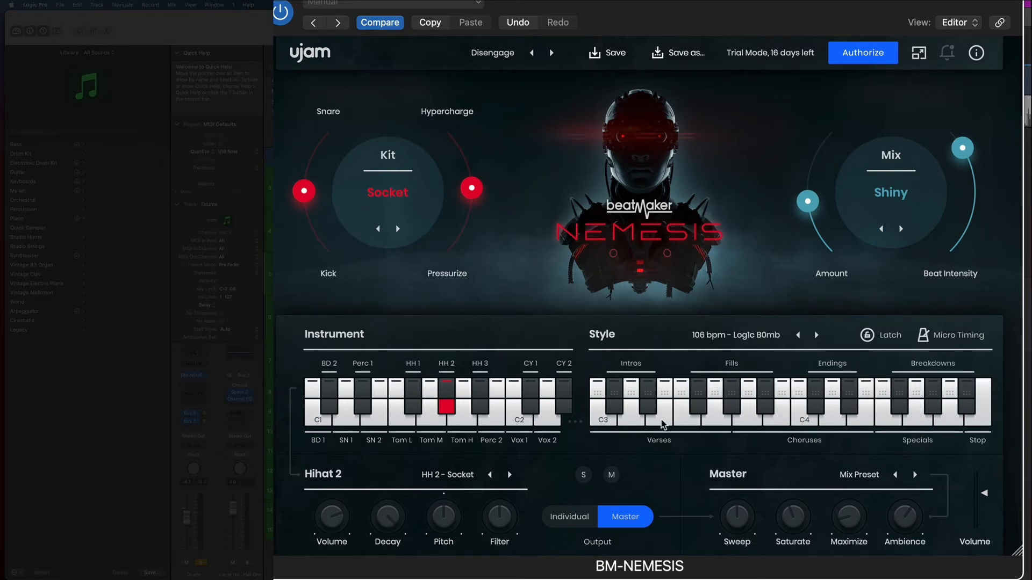
pyautogui.click(765, 410)
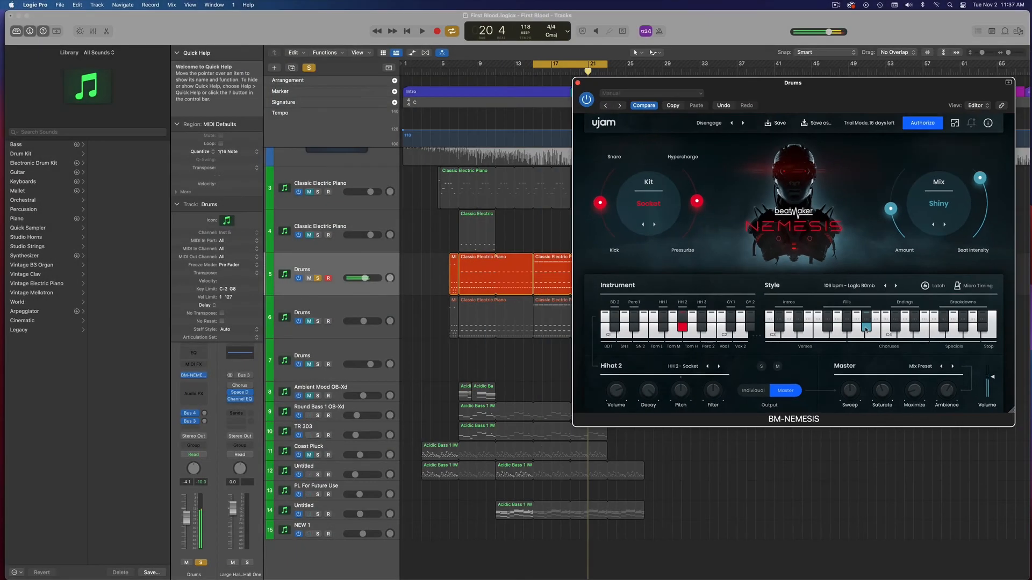
# Place a fill pattern from the Style keys on Drums track 5 at bar 25 and open the region's notes in the Piano Roll.
pyautogui.moveTo(816, 102); pyautogui.dragTo(312, 89)
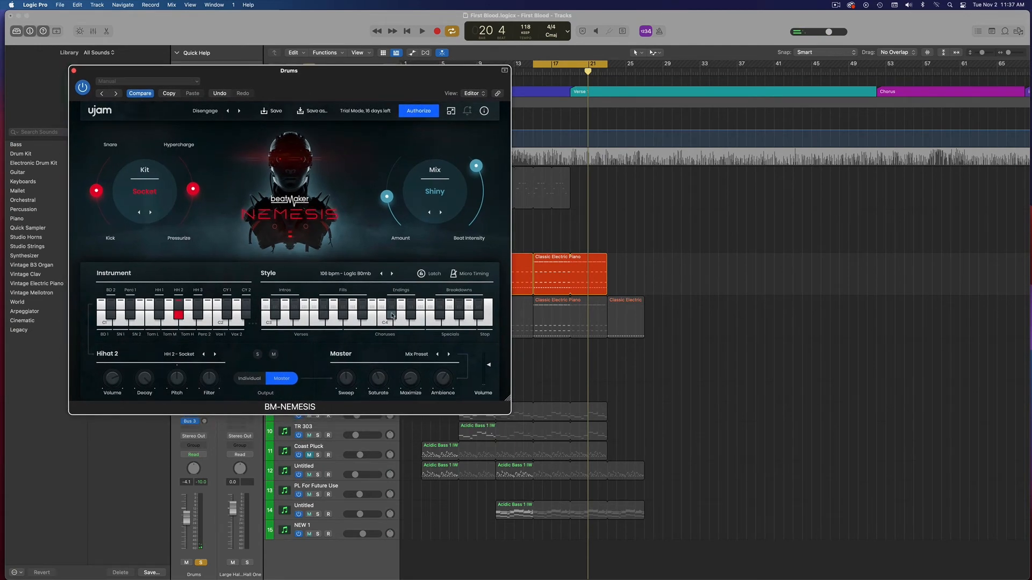
pyautogui.click(363, 308)
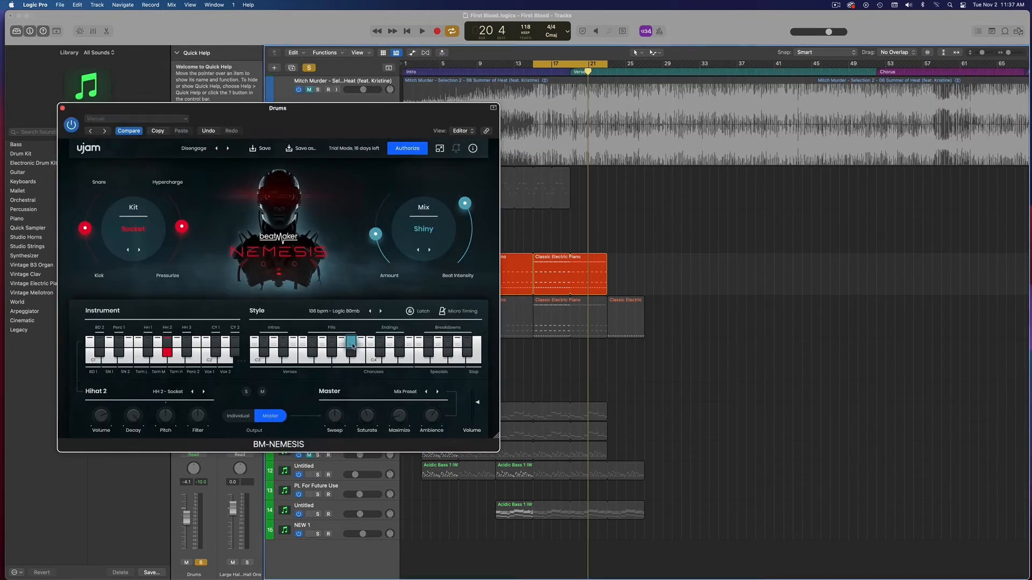
pyautogui.moveTo(352, 346); pyautogui.dragTo(633, 271)
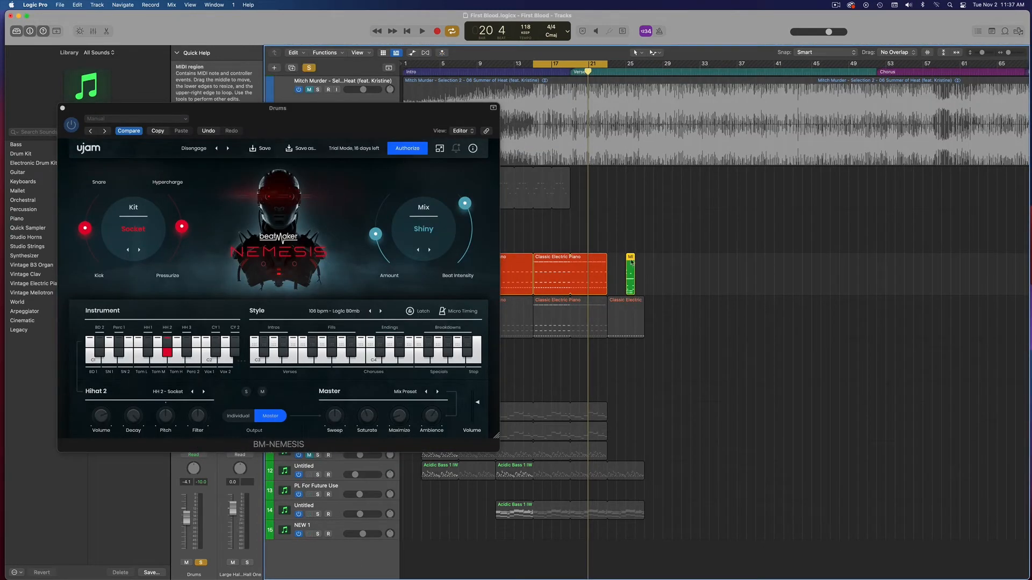
pyautogui.doubleClick(631, 266)
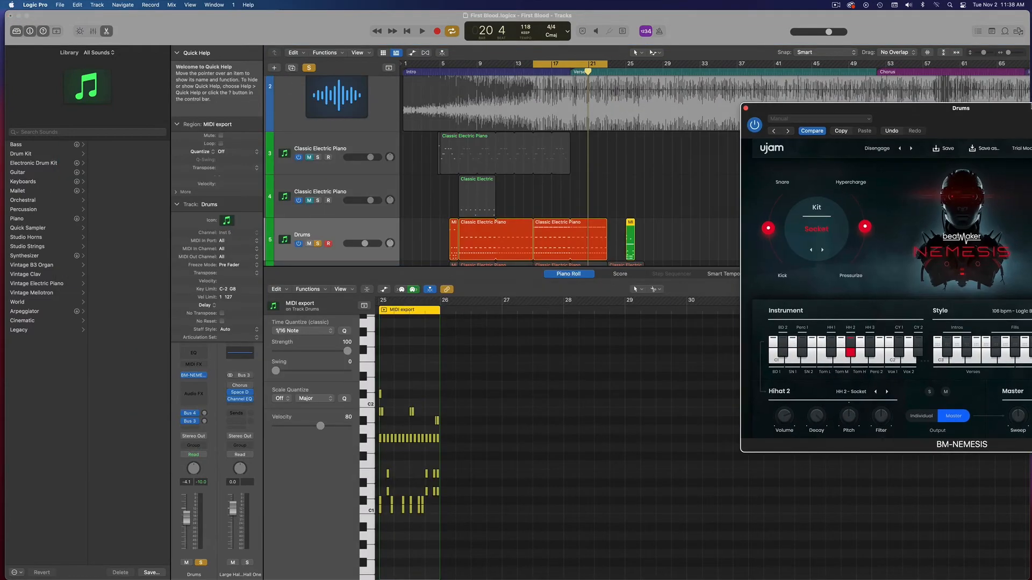
pyautogui.hscroll(-3, 462, 403)
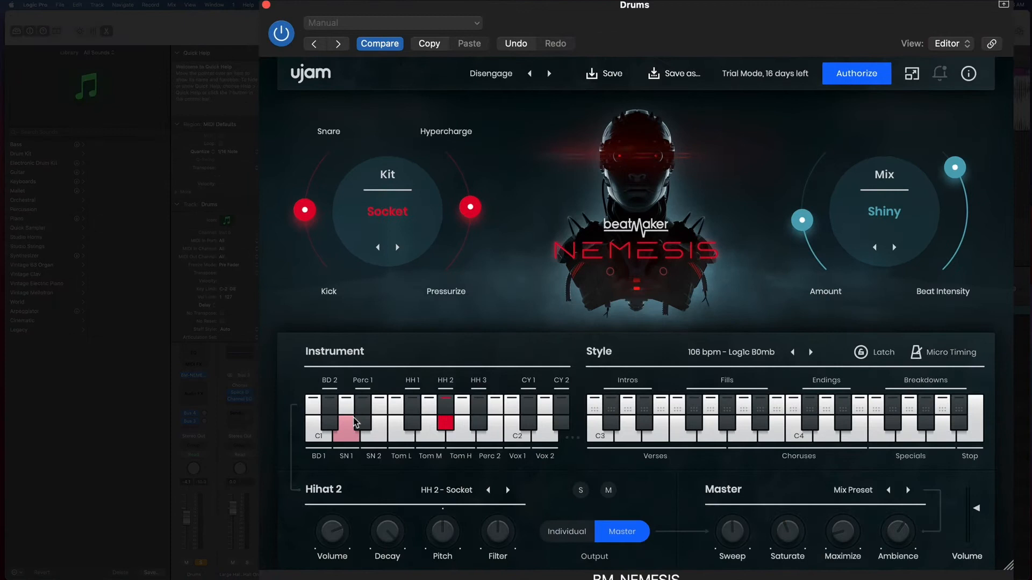
# Select Snare 1 and Hihat 1 in the Instrument section, and for Hihat 1 sweep Volume to 9% and back up, adjust Decay and reset Pitch.
pyautogui.click(449, 325)
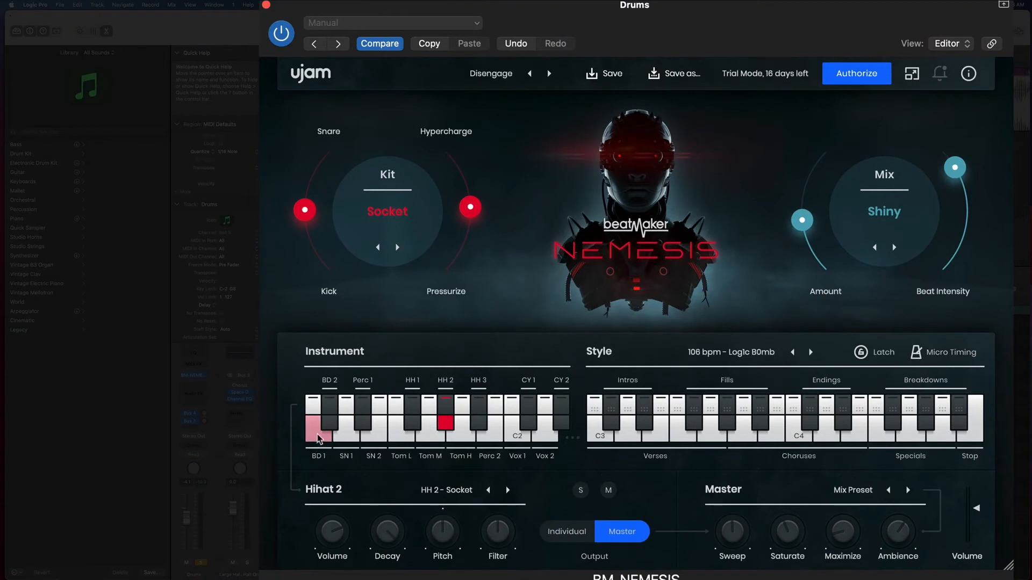
pyautogui.click(341, 440)
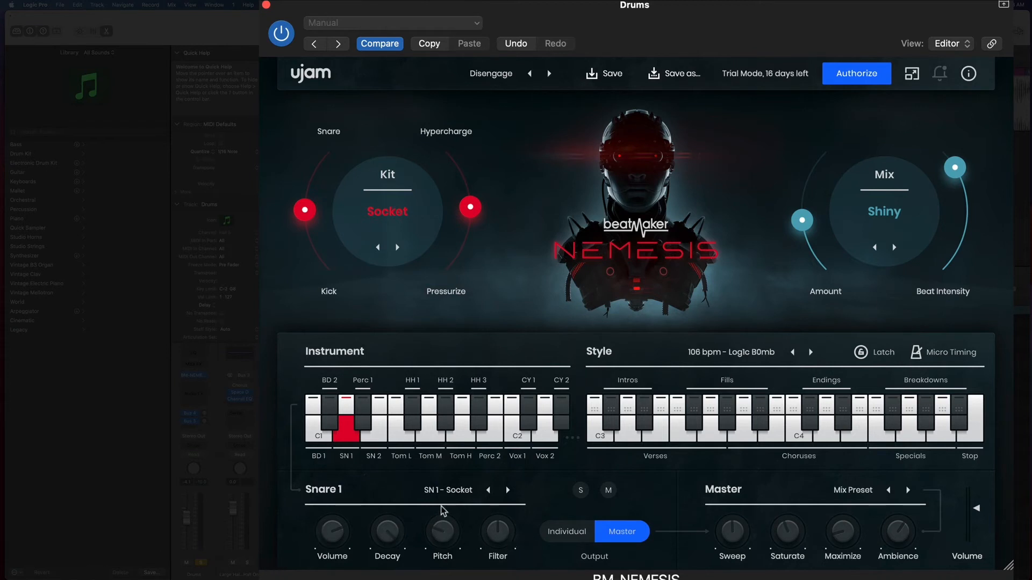
pyautogui.click(419, 420)
pyautogui.moveTo(337, 531); pyautogui.dragTo(330, 579)
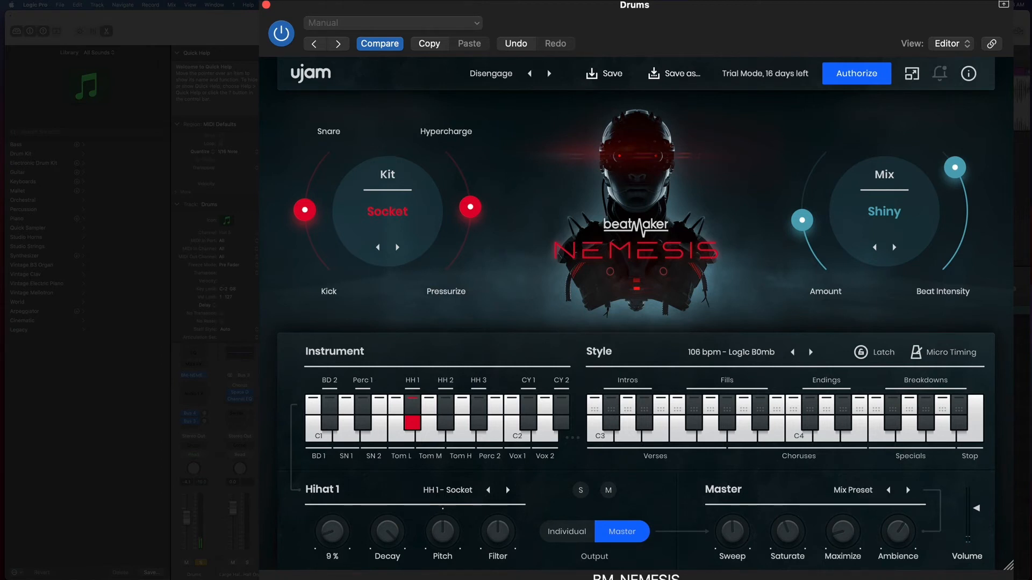
pyautogui.moveTo(330, 579); pyautogui.dragTo(329, 504)
pyautogui.moveTo(391, 535); pyautogui.dragTo(443, 559)
pyautogui.doubleClick(438, 539)
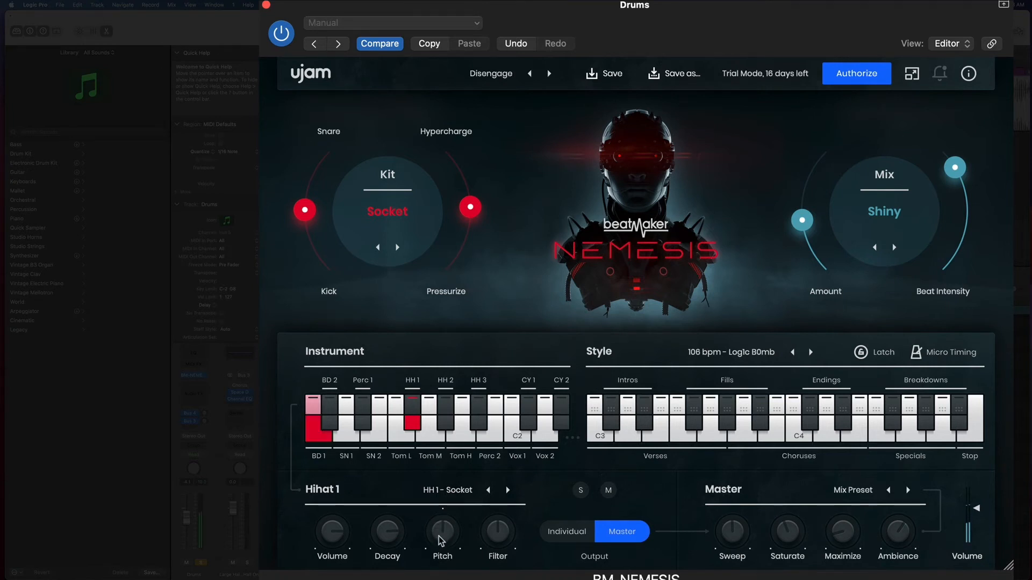
# Adjust the Filter and Decay of Bass Drum 1.
pyautogui.moveTo(496, 537)
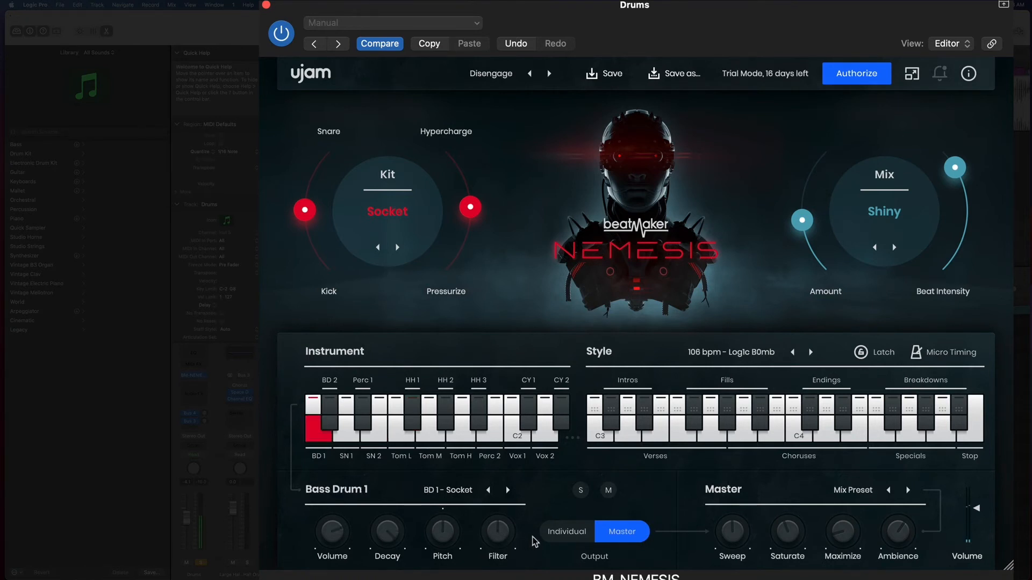
pyautogui.moveTo(499, 537); pyautogui.dragTo(488, 513)
pyautogui.moveTo(387, 532)
pyautogui.mouseDown()
pyautogui.moveTo(387, 508)
pyautogui.moveTo(387, 543)
pyautogui.mouseUp()
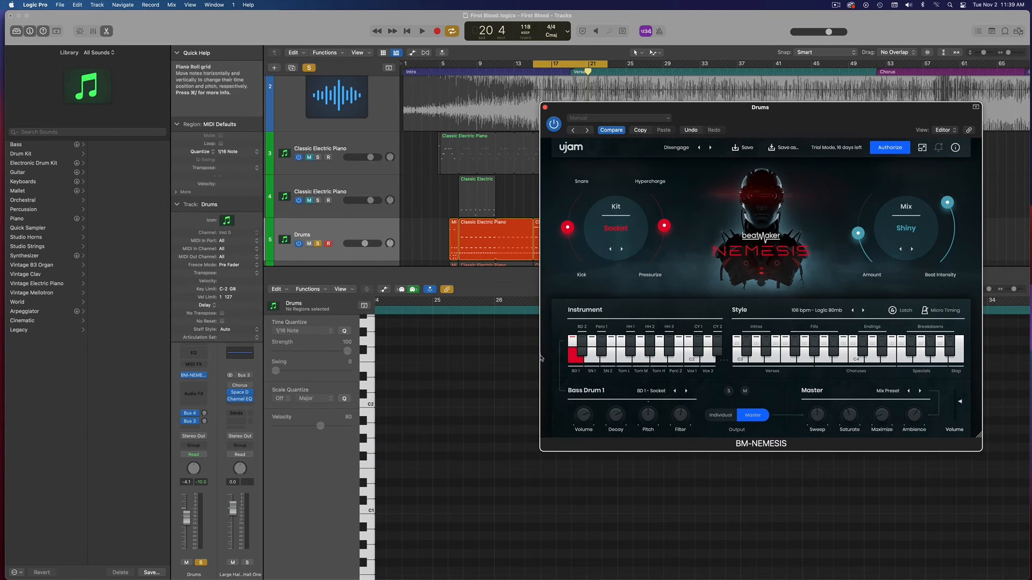
# Play the song while adjusting the Master Saturate, Sweep, Maximize and Ambience, and move the plug-in window across the arrangement.
pyautogui.press('space')
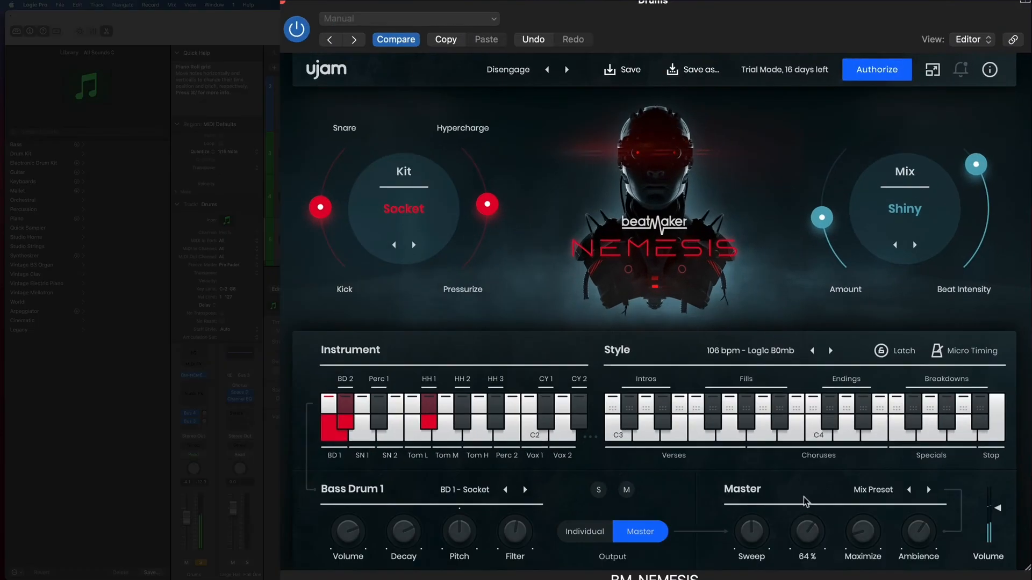
pyautogui.moveTo(805, 501); pyautogui.dragTo(724, 415)
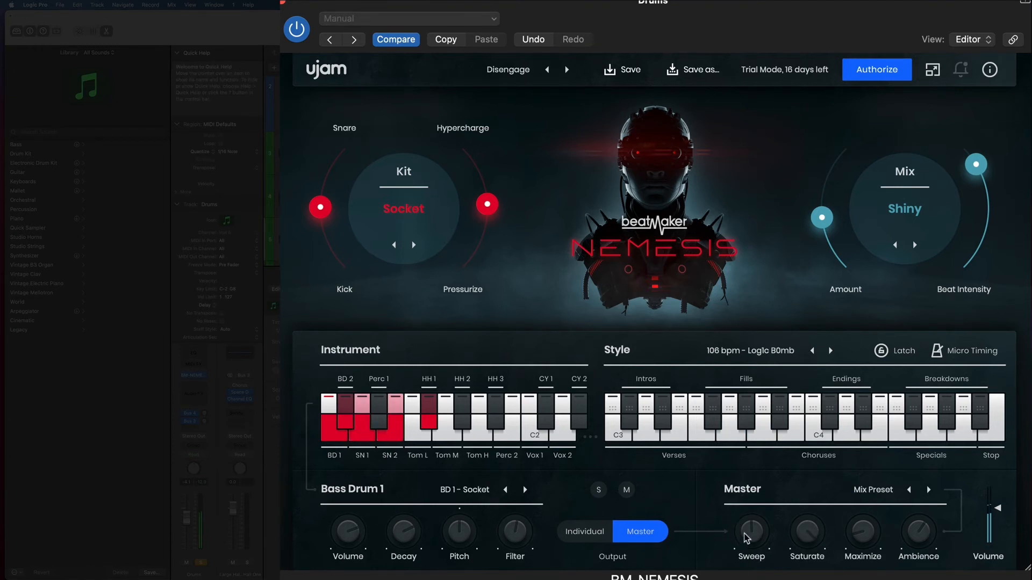
pyautogui.moveTo(747, 532)
pyautogui.mouseDown()
pyautogui.moveTo(753, 478)
pyautogui.moveTo(741, 458)
pyautogui.moveTo(731, 579)
pyautogui.moveTo(733, 533)
pyautogui.mouseUp()
pyautogui.moveTo(858, 526); pyautogui.dragTo(828, 542)
pyautogui.moveTo(915, 537)
pyautogui.mouseDown()
pyautogui.moveTo(921, 465)
pyautogui.moveTo(912, 532)
pyautogui.mouseUp()
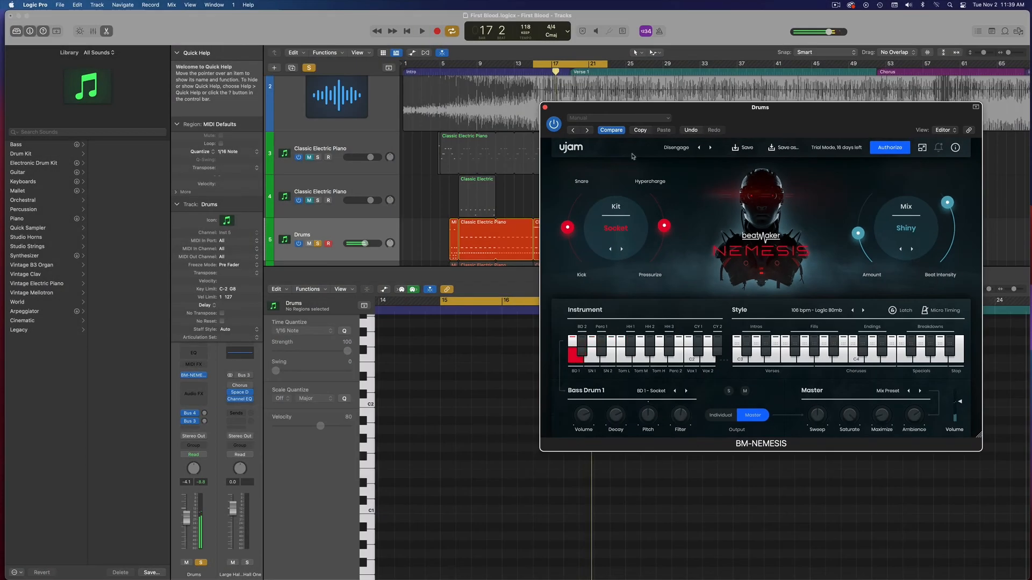
pyautogui.moveTo(807, 113); pyautogui.dragTo(648, 112)
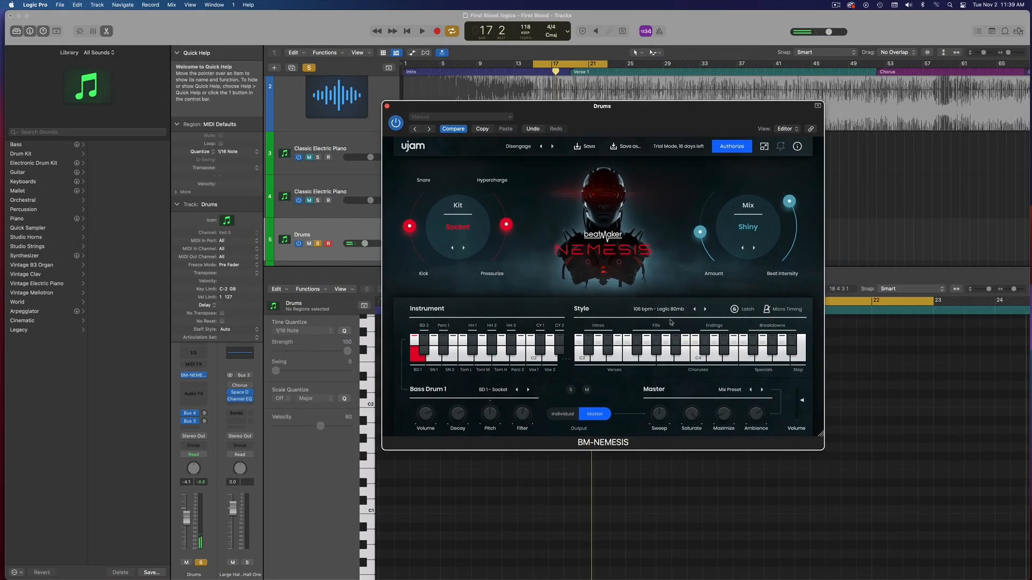
pyautogui.click(730, 390)
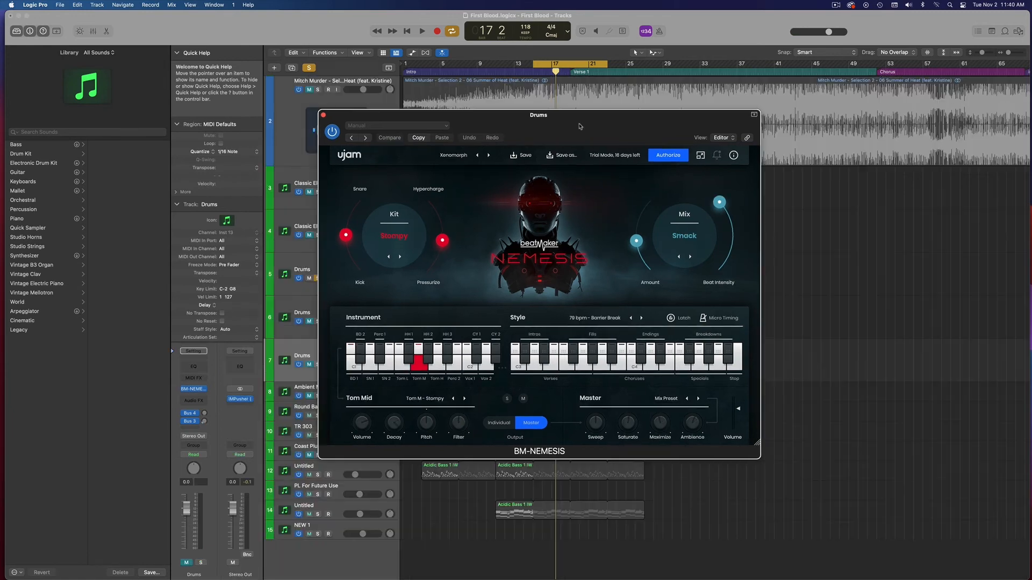
# Set the cycle range from bar 7 to bar 20 and audition the C3 verse pattern of the Xenomorph preset on Drums track 7.
pyautogui.moveTo(569, 125); pyautogui.dragTo(839, 158)
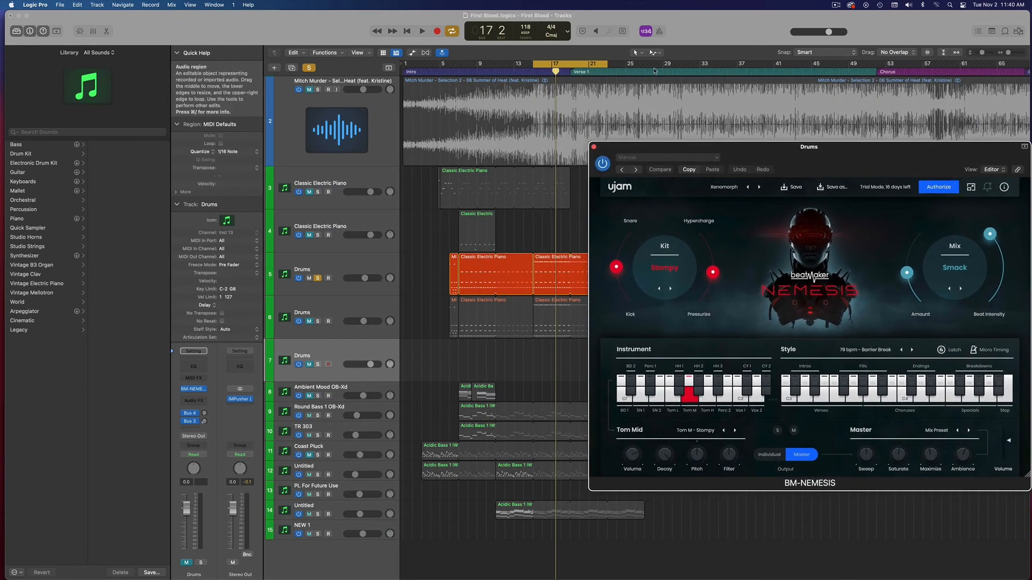
pyautogui.moveTo(459, 65); pyautogui.dragTo(580, 81)
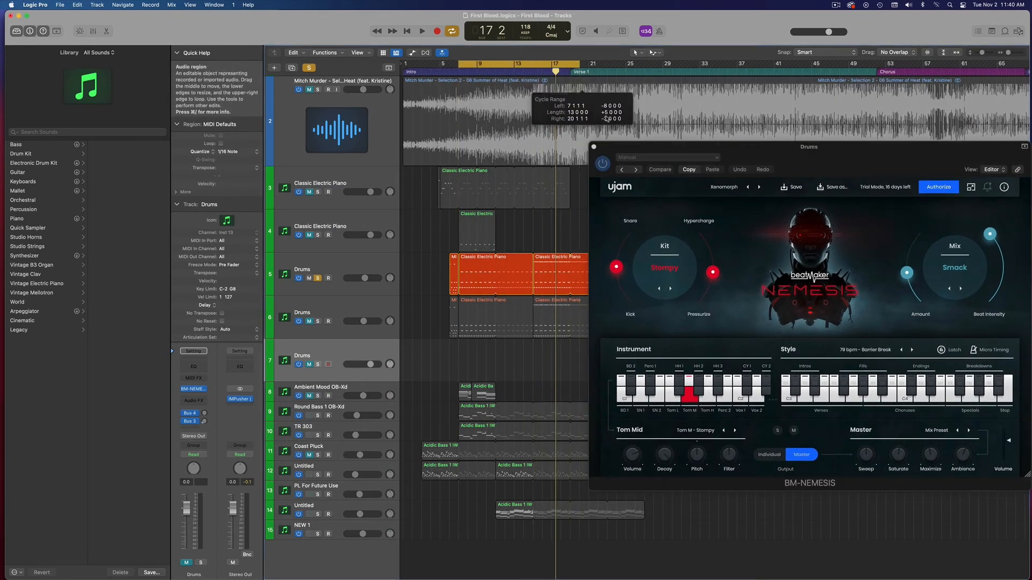
pyautogui.moveTo(609, 149); pyautogui.dragTo(679, 132)
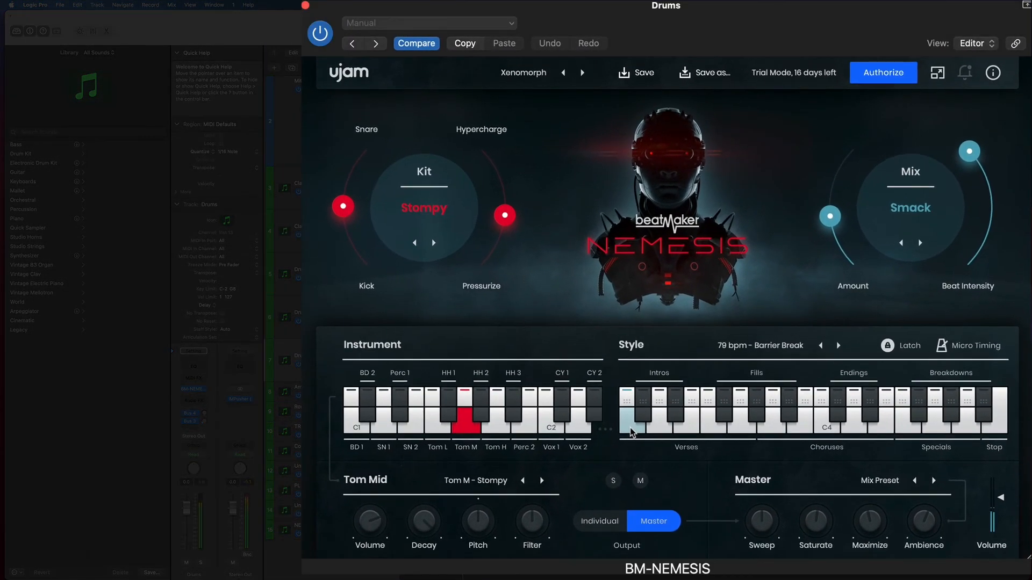
pyautogui.click(634, 429)
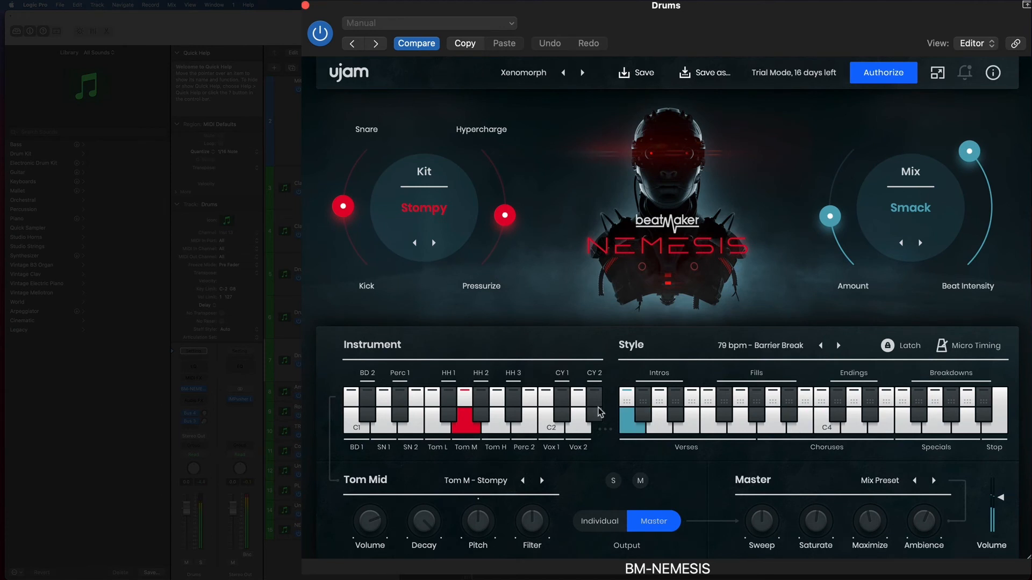
# Audition the Cybernetics presets in order from Acid Spit through Anomaly, Brainwave, Cyborg Ninja, Dead Air, Demonic Corruption and Derezzed to Dreams & Circuits.
pyautogui.click(582, 73)
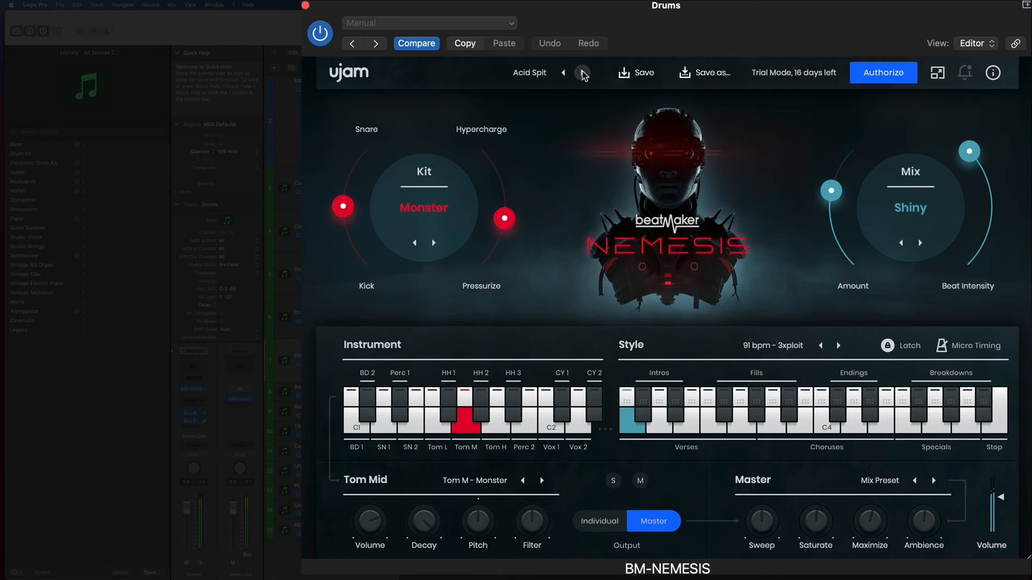
pyautogui.click(582, 73)
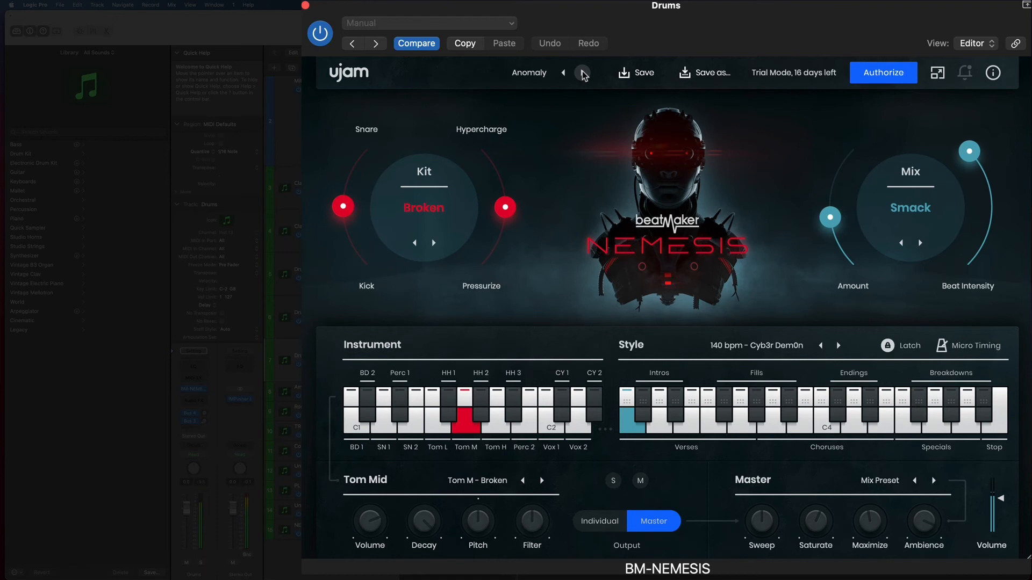
pyautogui.click(582, 73)
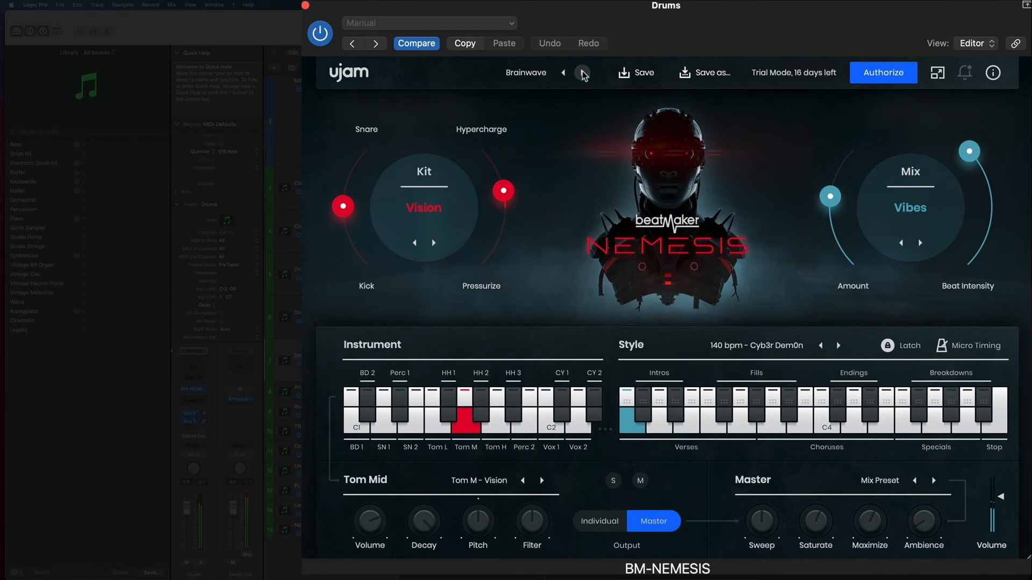
pyautogui.click(582, 73)
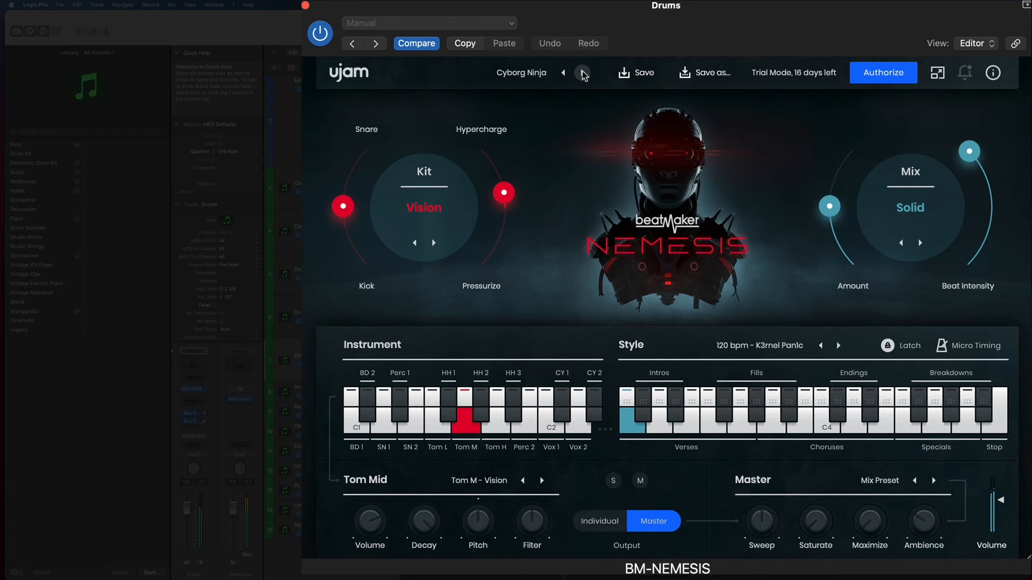
pyautogui.click(582, 73)
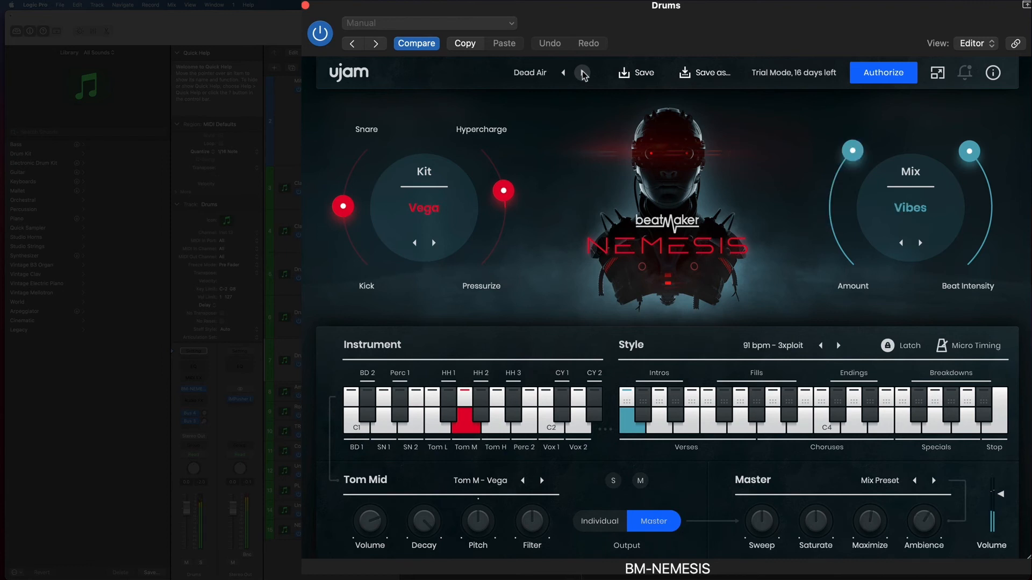
pyautogui.click(582, 73)
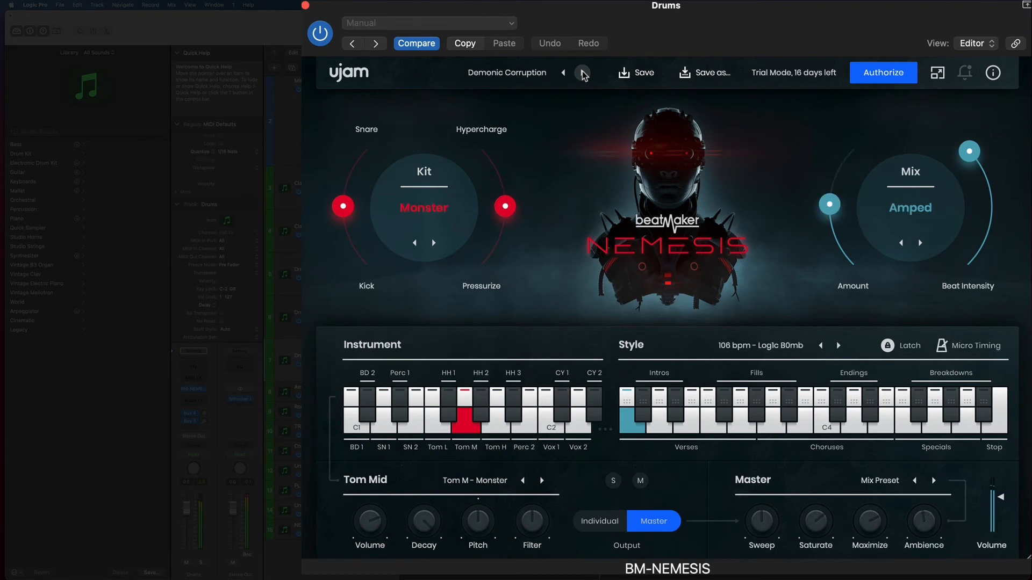
pyautogui.click(582, 73)
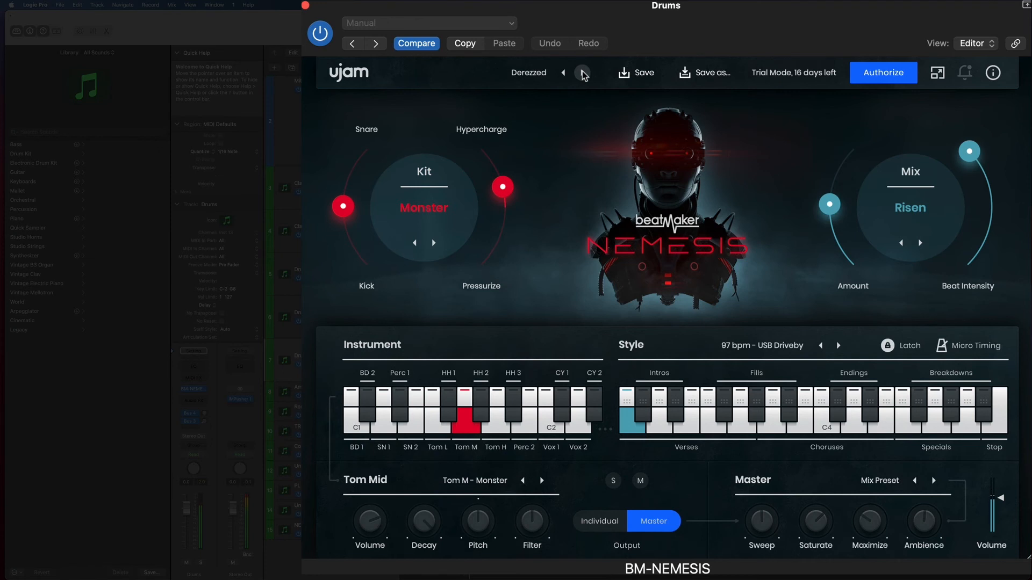
pyautogui.click(582, 73)
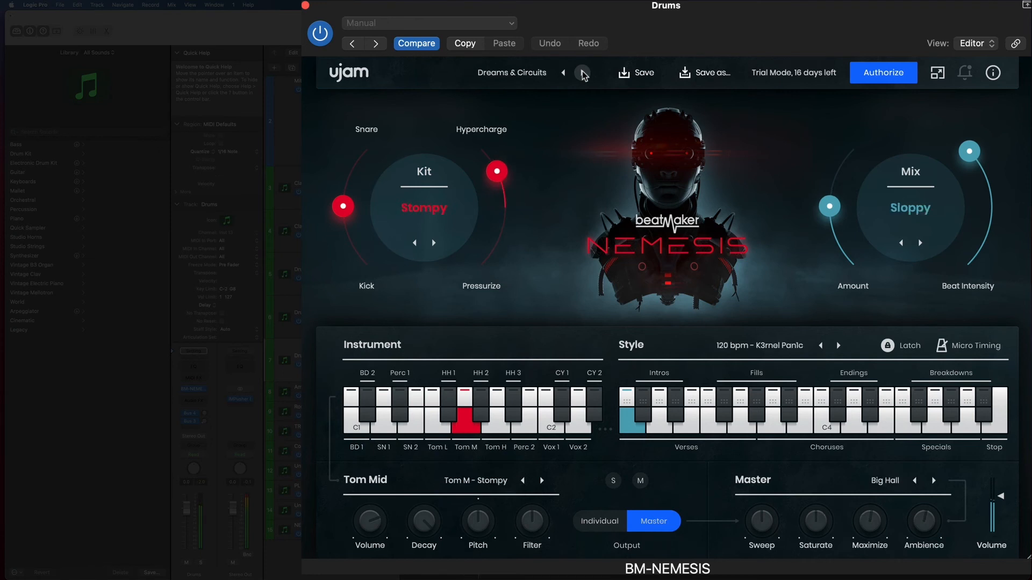
# Load the Ambivalence preset from the factory Mechanics group, listen to it, and advance to Assembler.
pyautogui.click(548, 73)
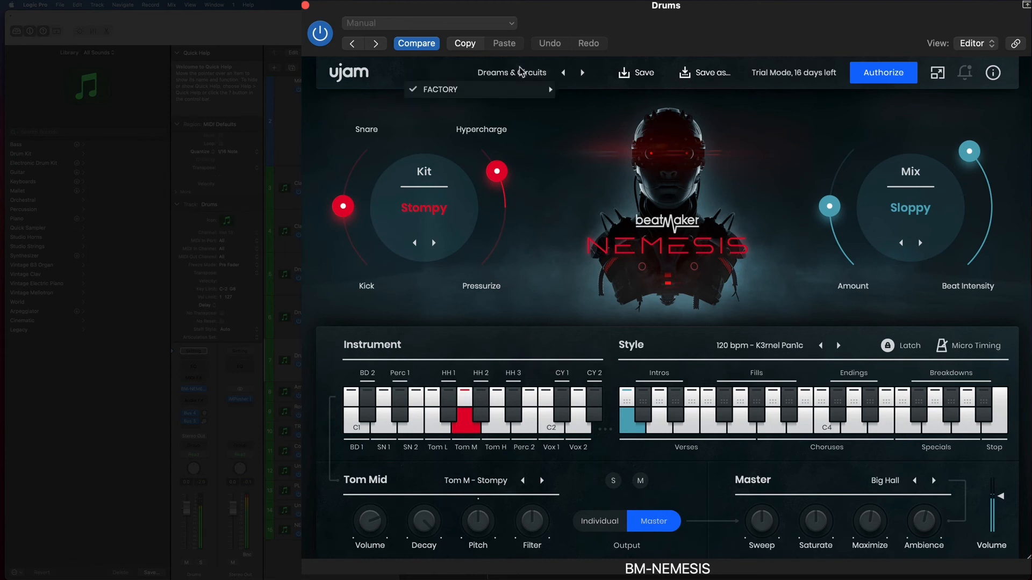
pyautogui.moveTo(537, 90)
pyautogui.moveTo(648, 107)
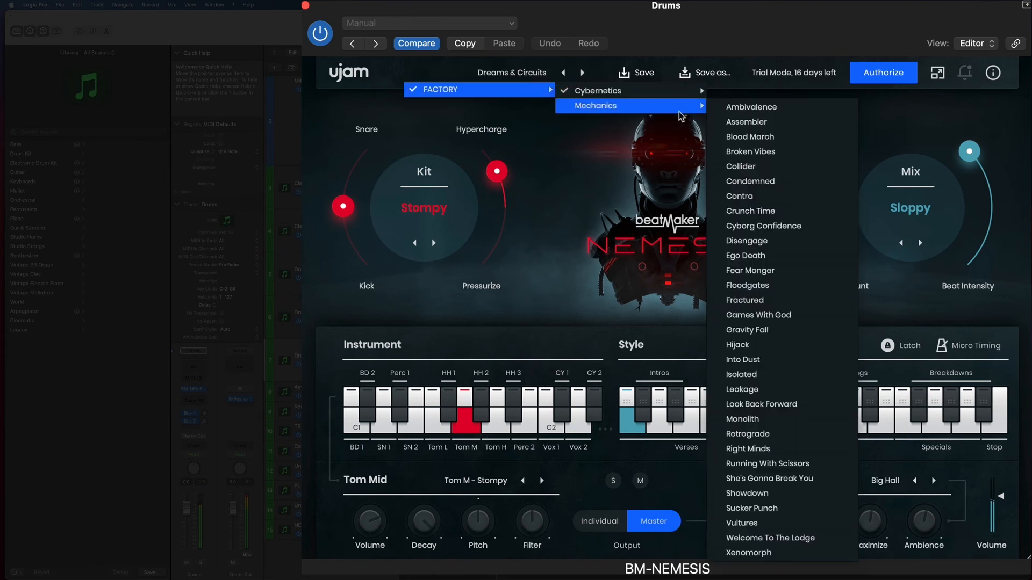
pyautogui.click(746, 112)
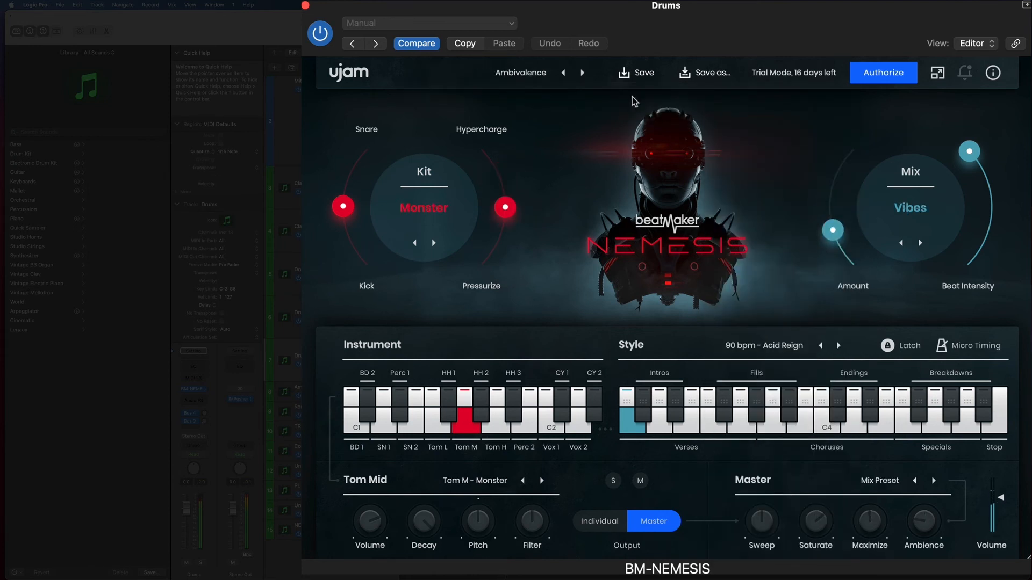
pyautogui.click(583, 73)
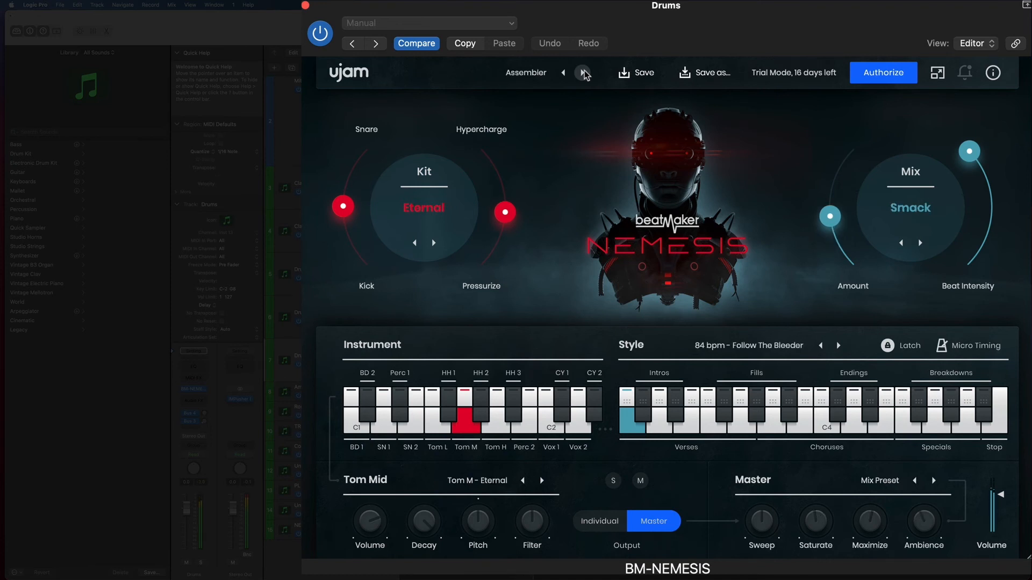
# Load the Blood March preset and audition its fourth verse pattern and the C4 chorus pattern.
pyautogui.click(583, 73)
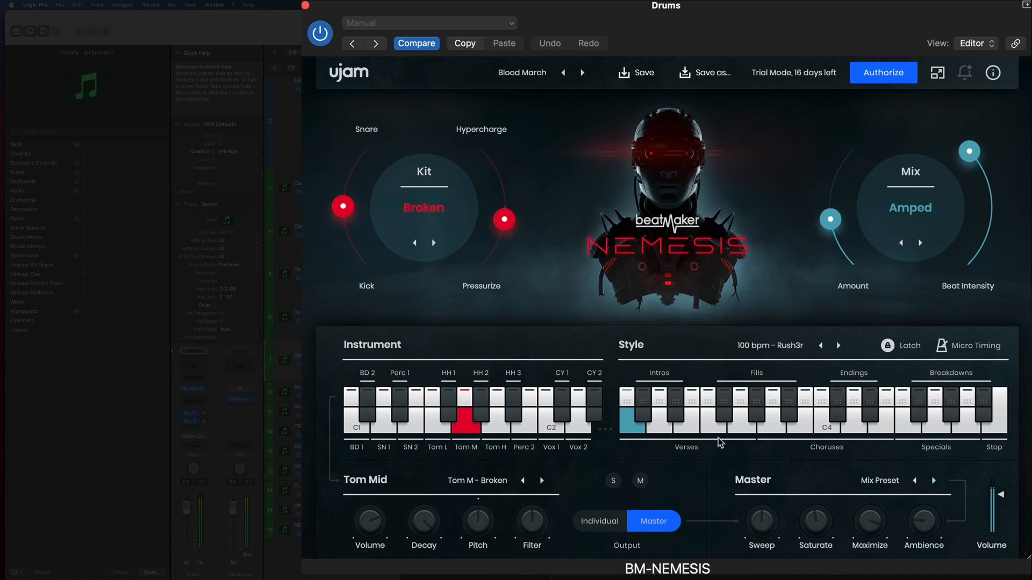
pyautogui.click(714, 421)
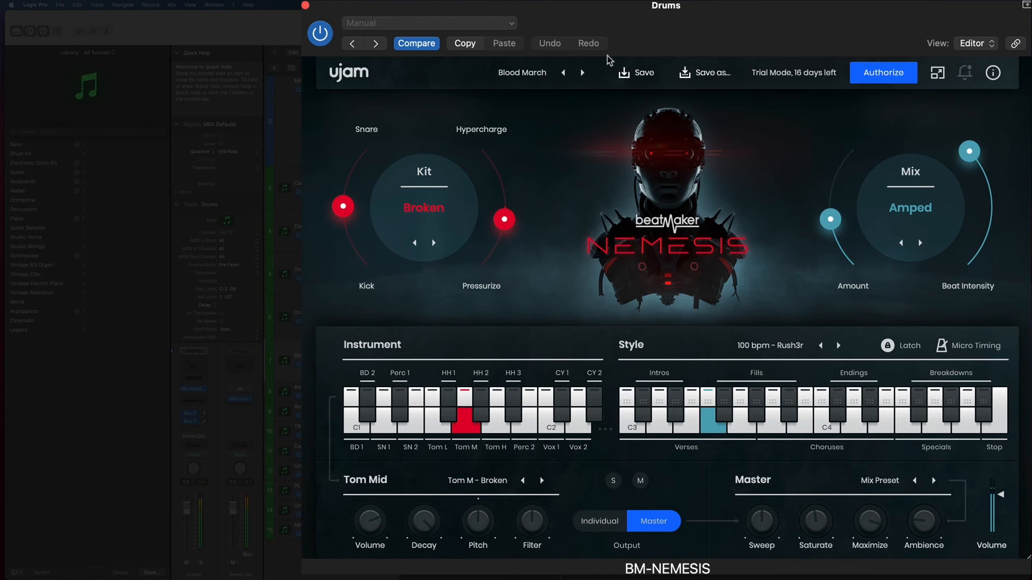
pyautogui.click(826, 422)
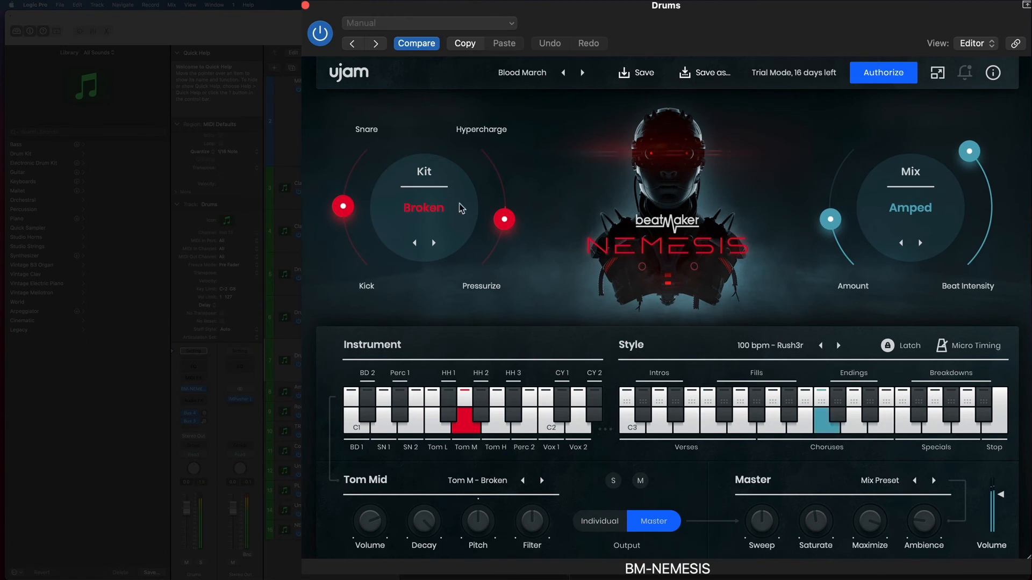
# Audition the presets Broken Vibes, Collider, Condemned, Contra and Crunch Time, switching Crunch Time to the first chorus pattern.
pyautogui.click(582, 73)
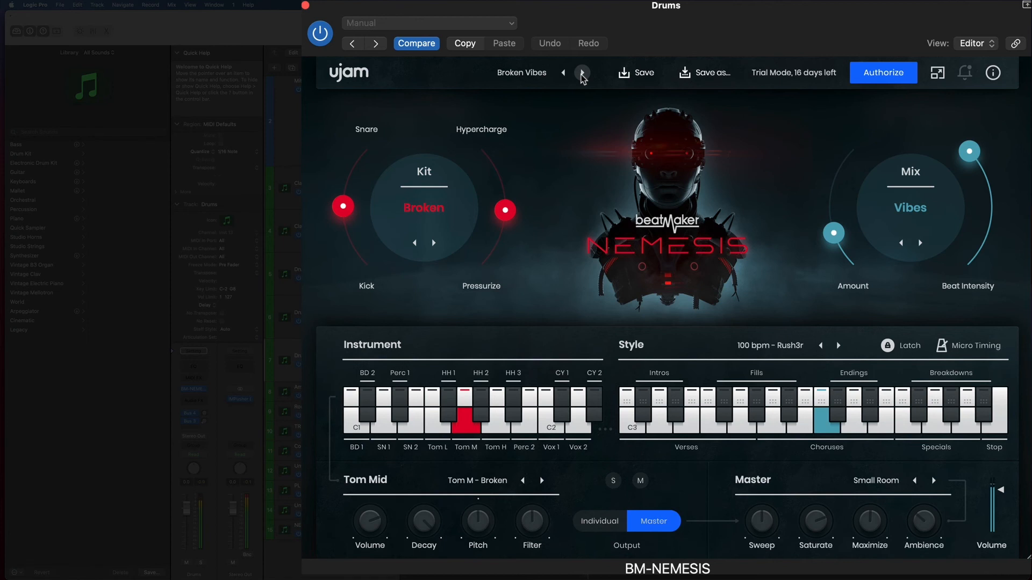
pyautogui.click(582, 73)
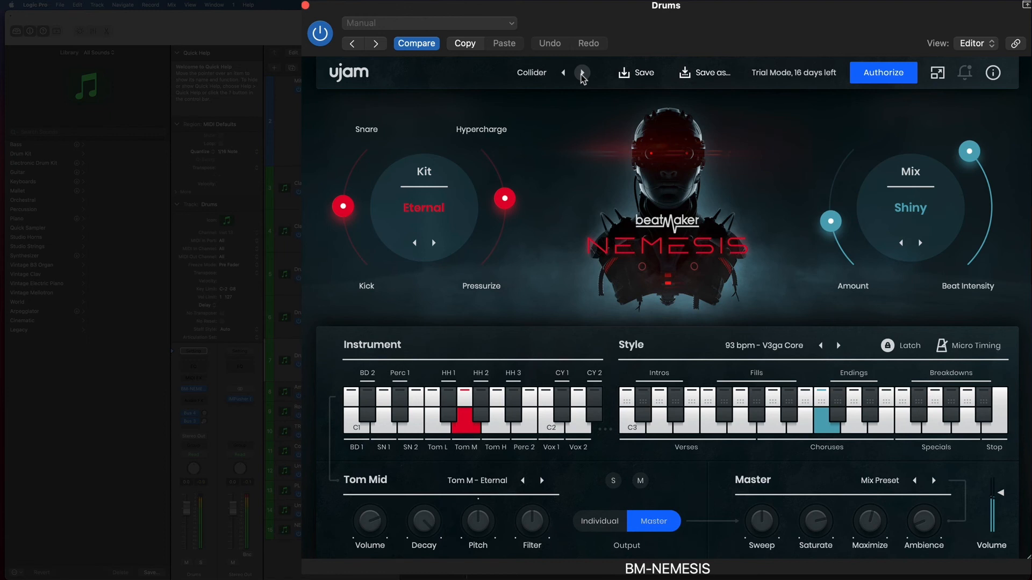
pyautogui.click(582, 73)
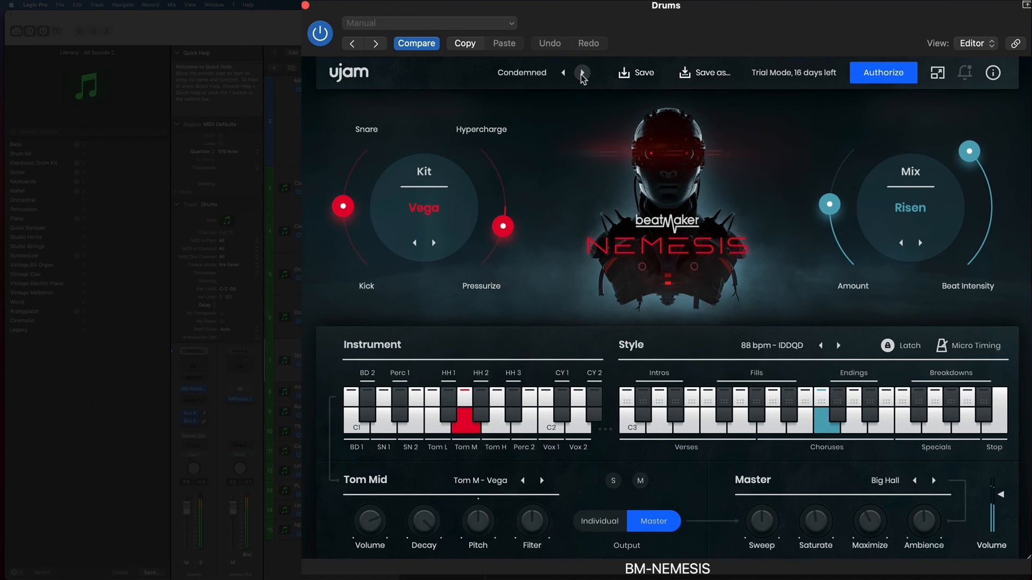
pyautogui.click(582, 73)
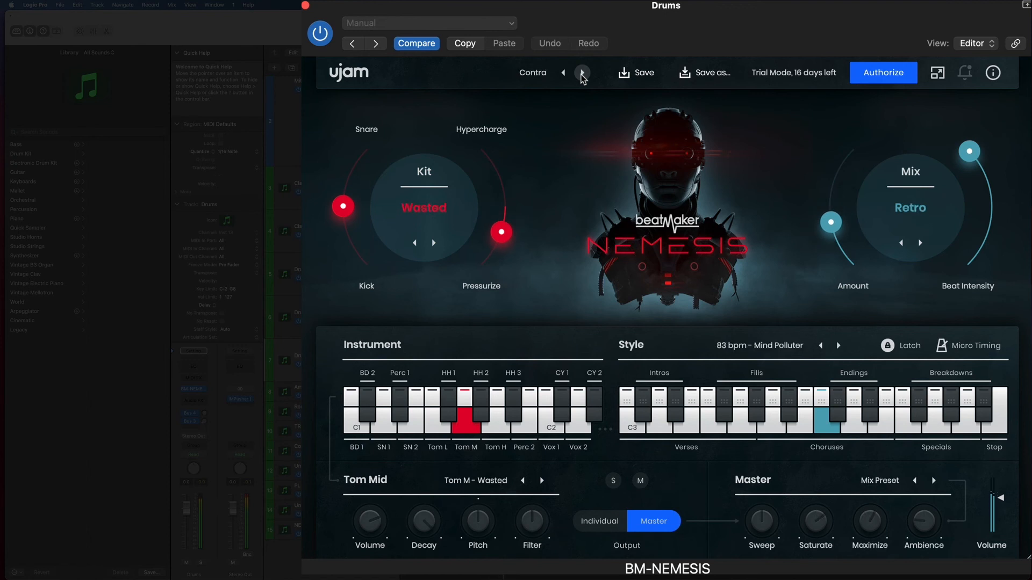
pyautogui.click(582, 73)
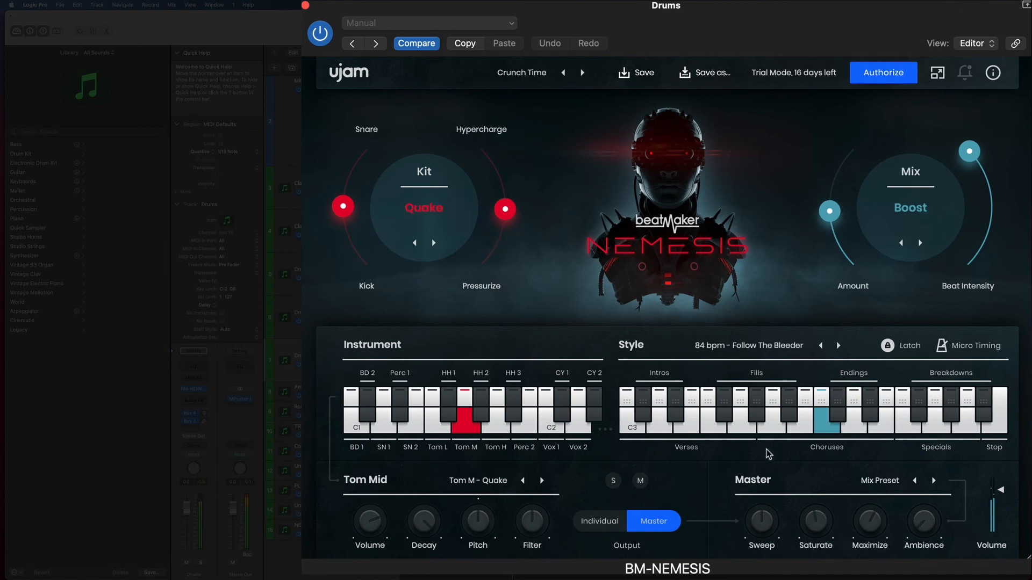
pyautogui.click(772, 422)
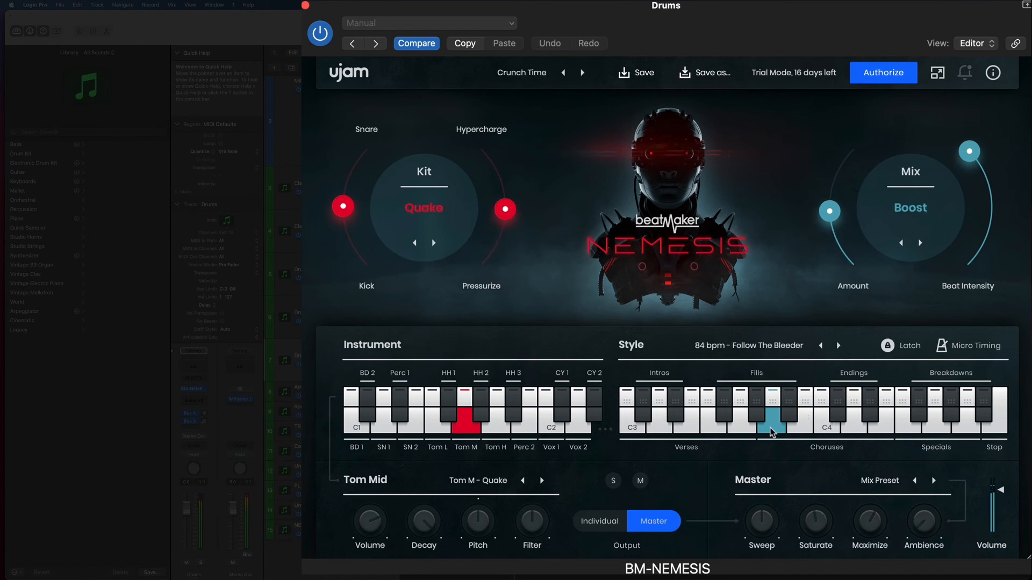
# Audition the presets Cyborg Confidence, Disengage, Ego Death and Fear Monger with the first chorus pattern.
pyautogui.click(582, 73)
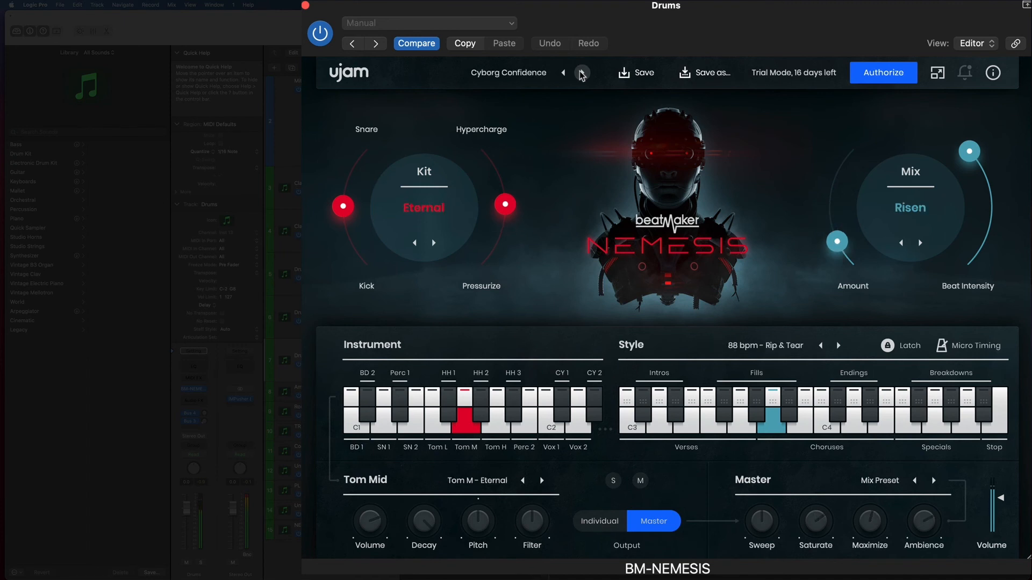
pyautogui.click(582, 73)
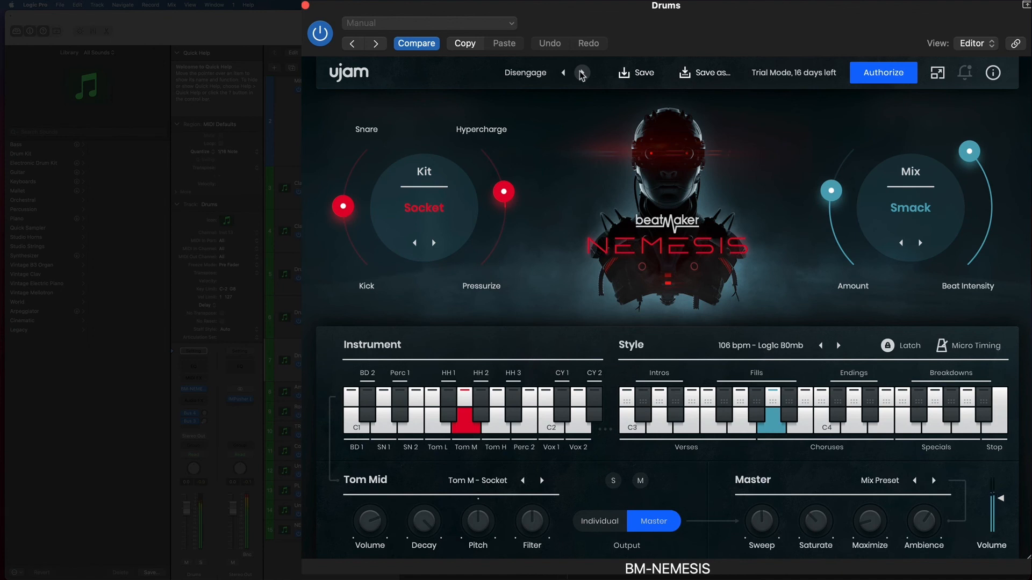
pyautogui.click(582, 73)
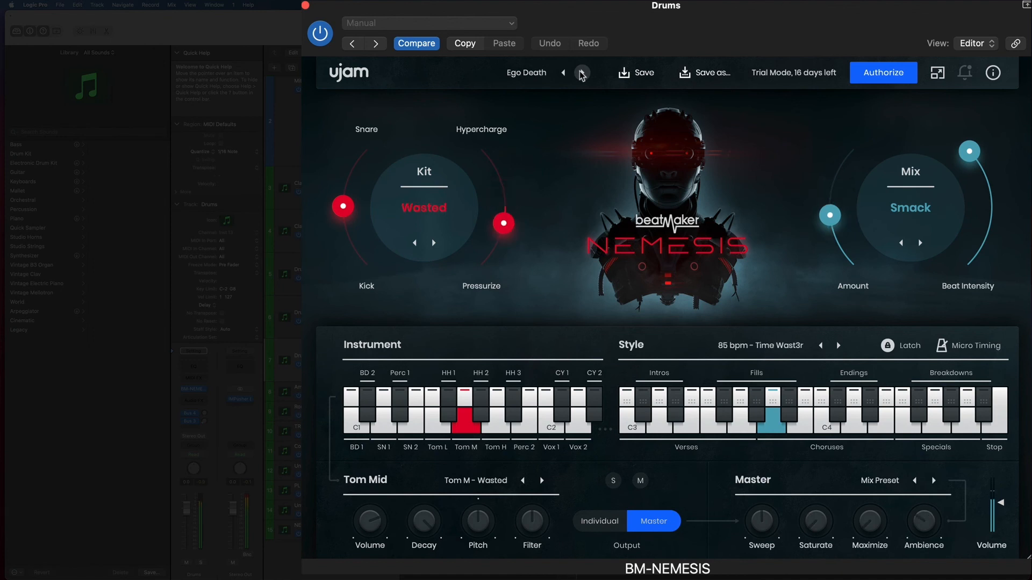
pyautogui.click(582, 73)
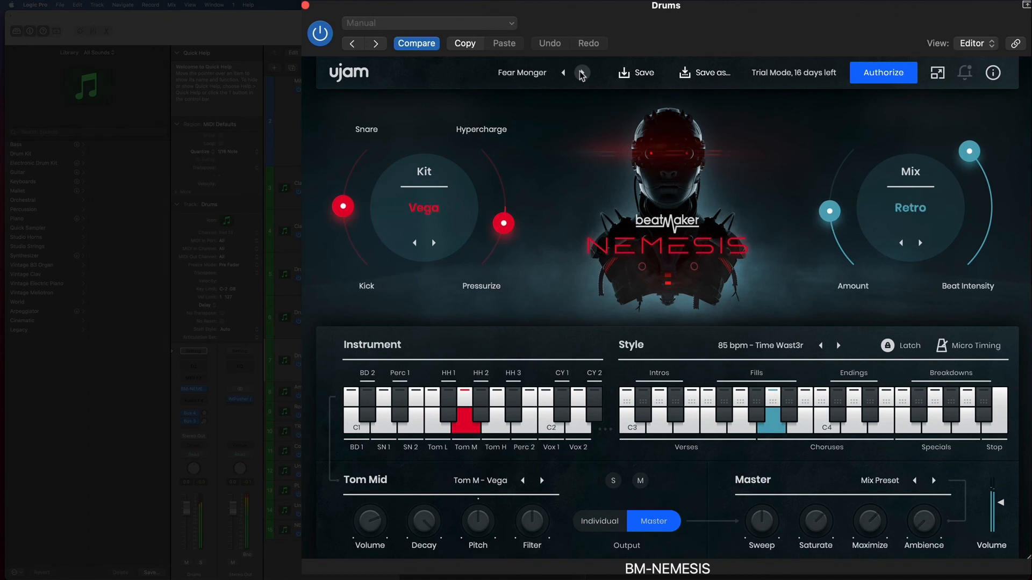
# Load the Into Dust preset from the factory Mechanics group, then audition Isolated and Leakage and advance to Look Back Forward.
pyautogui.click(545, 73)
pyautogui.moveTo(556, 95)
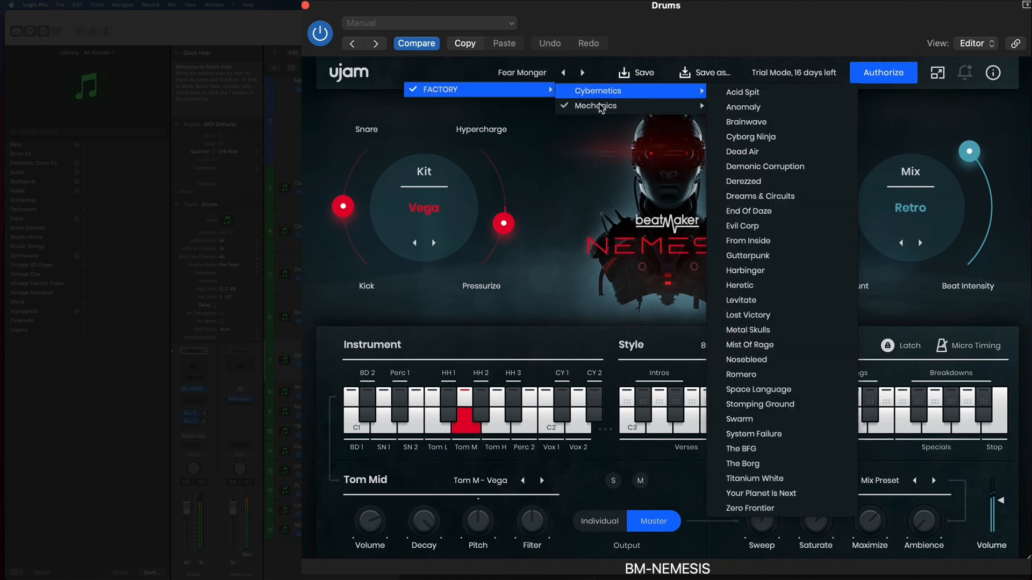
pyautogui.moveTo(618, 106)
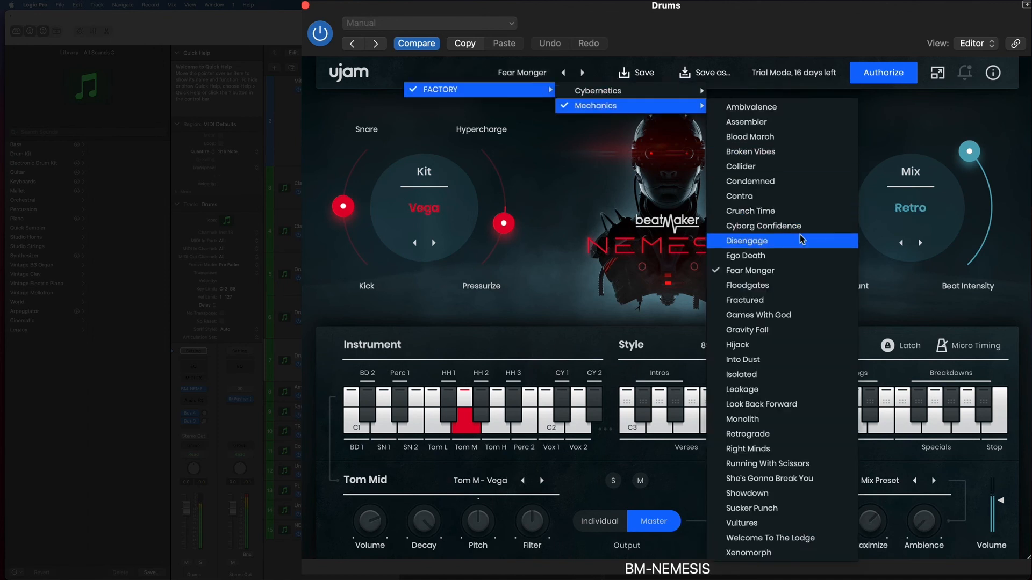
pyautogui.click(778, 365)
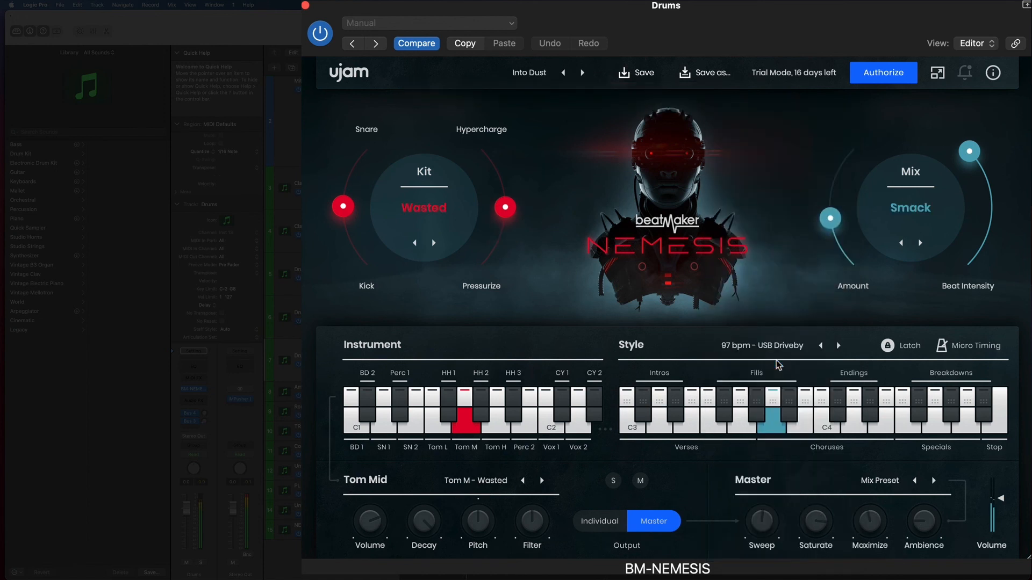
pyautogui.click(582, 73)
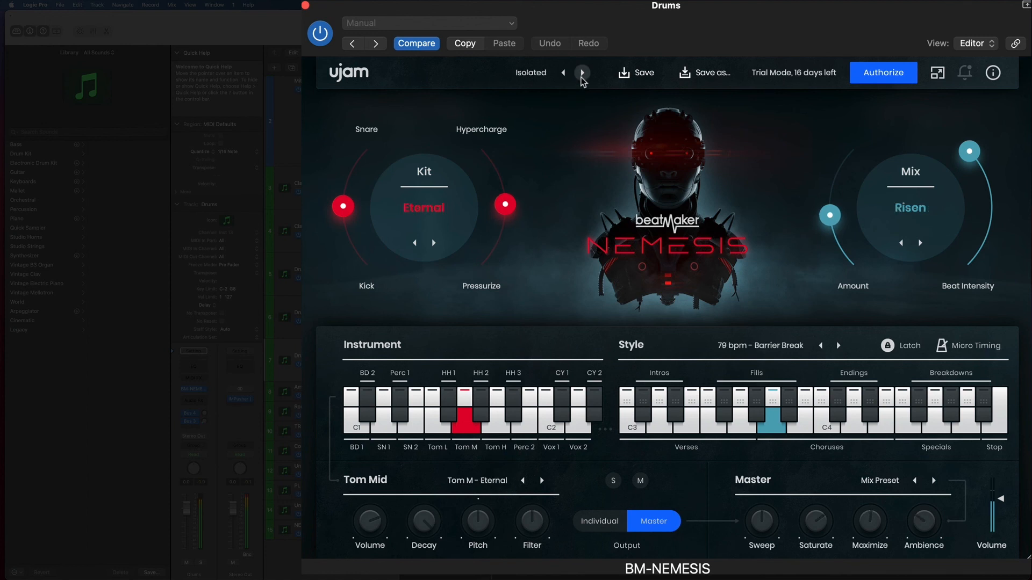
pyautogui.click(582, 73)
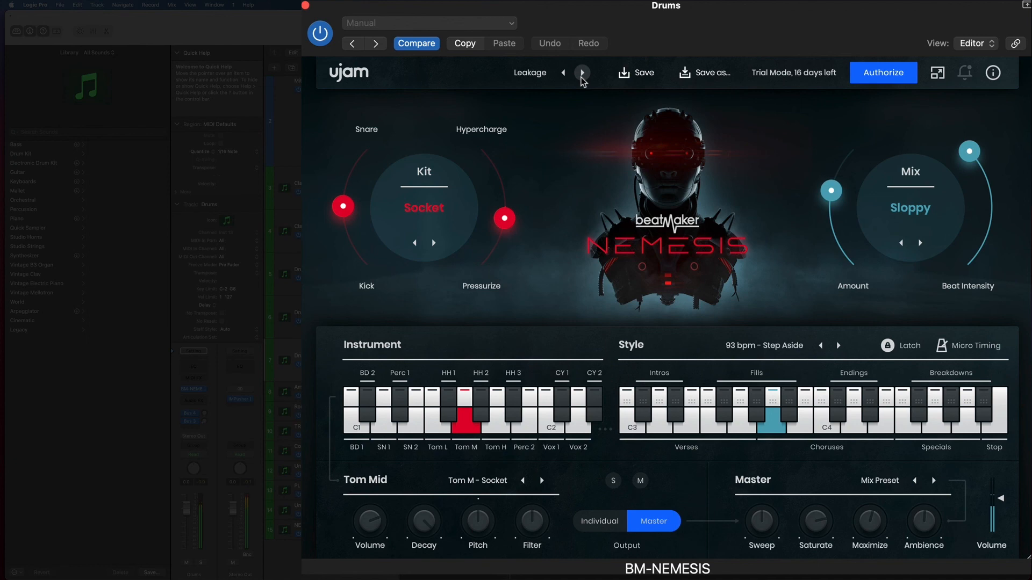
pyautogui.click(582, 72)
# Load The Borg from the factory Cybernetics group, audition it with Titanium White and Your Planet Is Next, and advance to Zero Frontier.
pyautogui.click(521, 74)
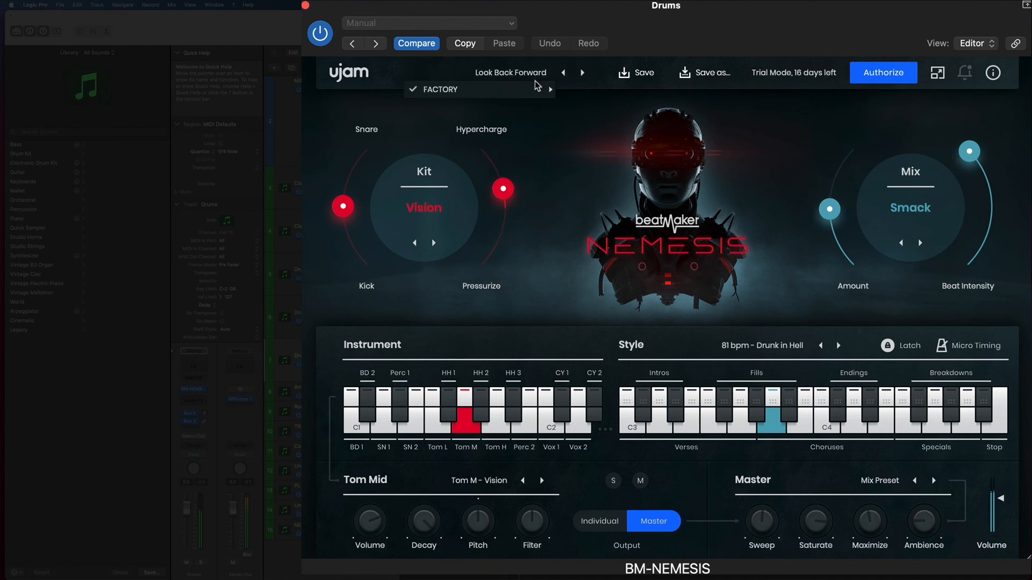
pyautogui.moveTo(539, 91)
pyautogui.moveTo(597, 93)
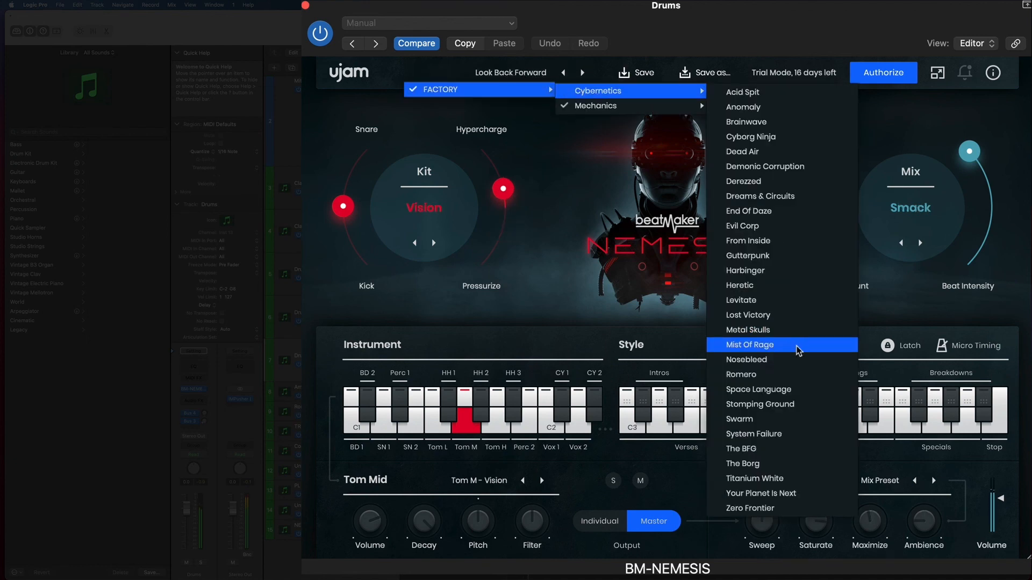
pyautogui.click(779, 464)
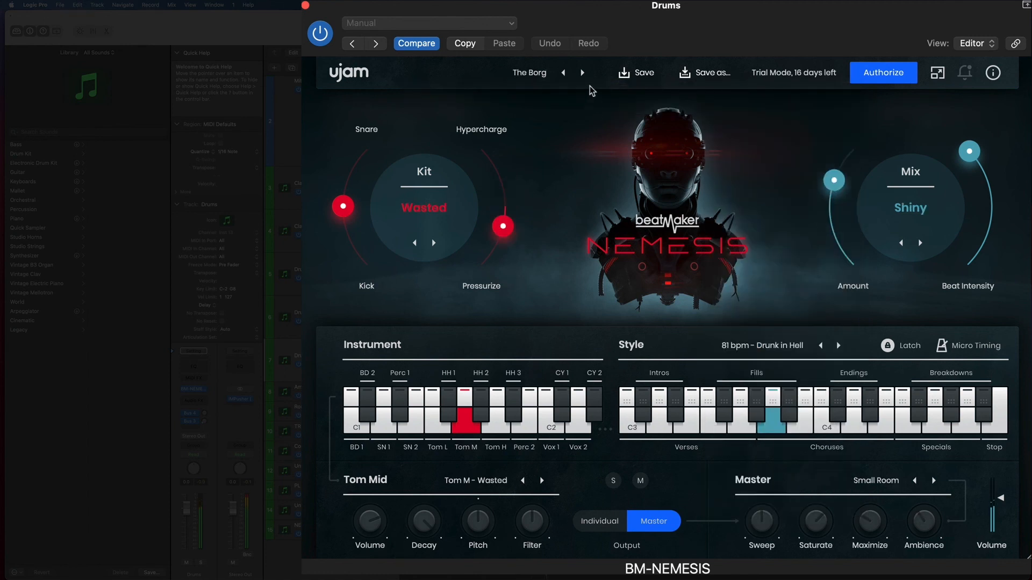
pyautogui.click(582, 73)
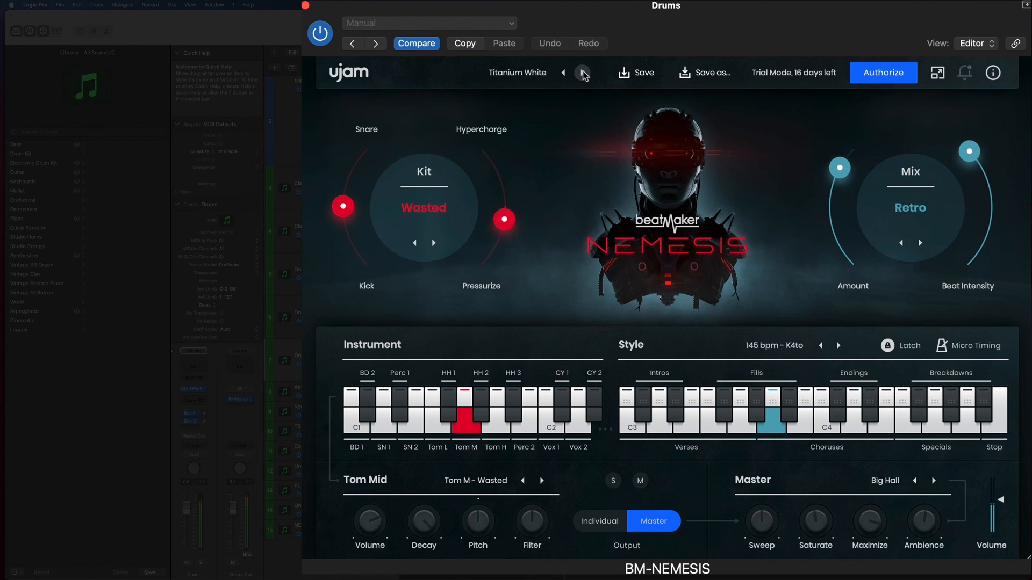
pyautogui.click(583, 73)
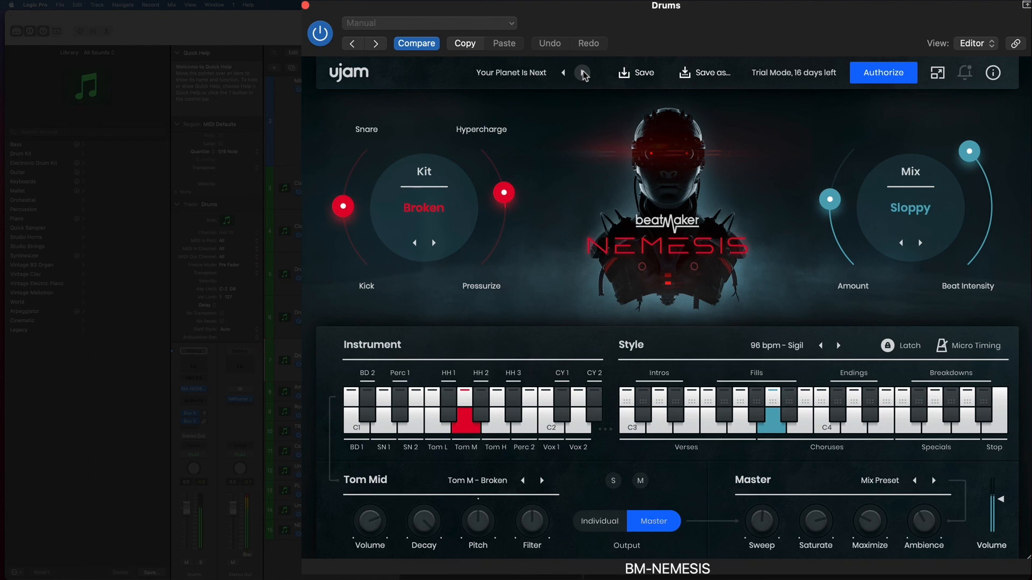
pyautogui.click(583, 73)
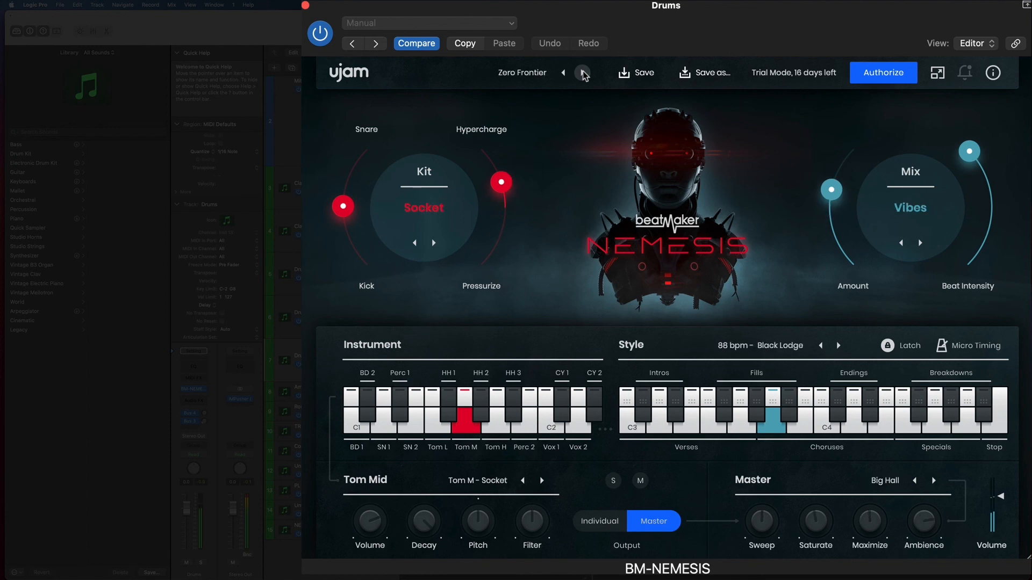